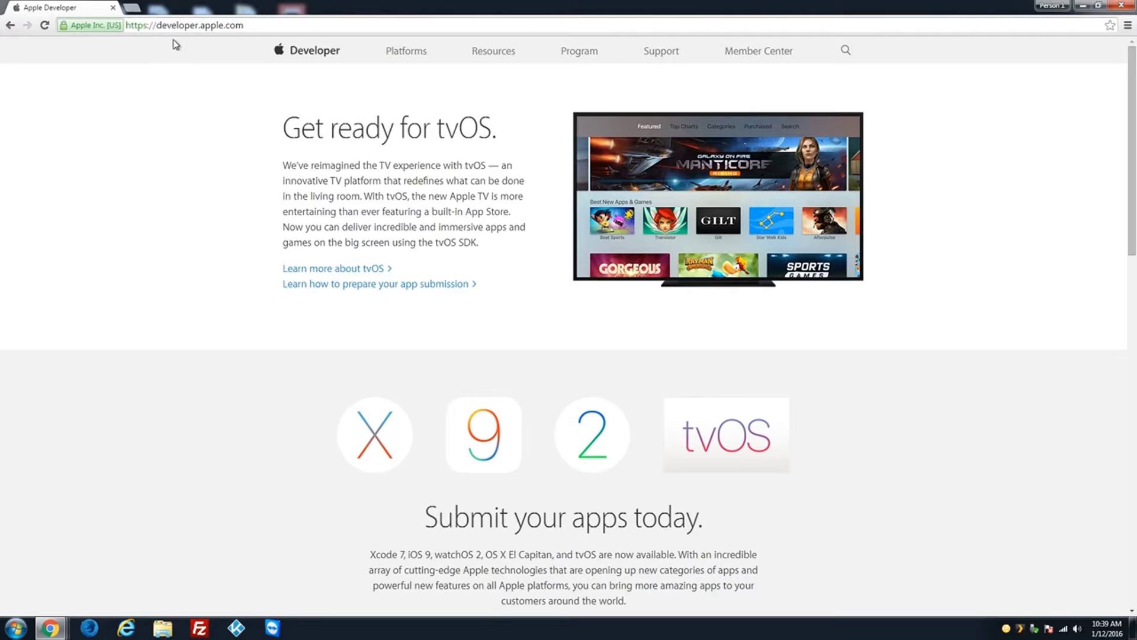
Go from the Apple Developer Program page to Enroll and Start Your Enrollment, reaching Apple ID sign-in.
scroll(154, 274, "down", 9)
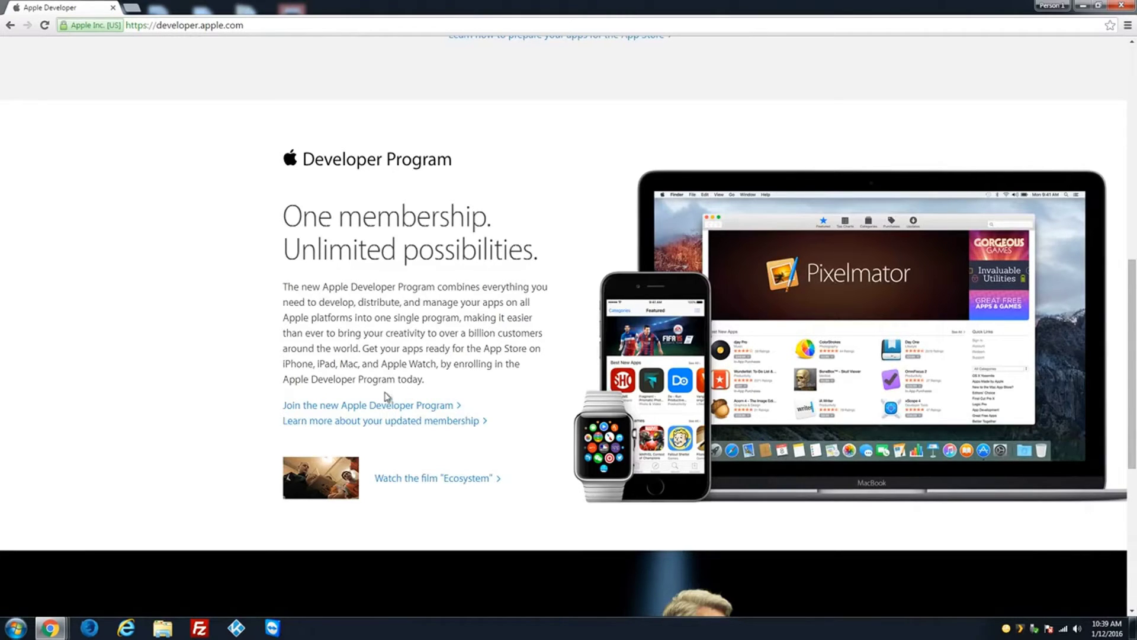
left_click(330, 408)
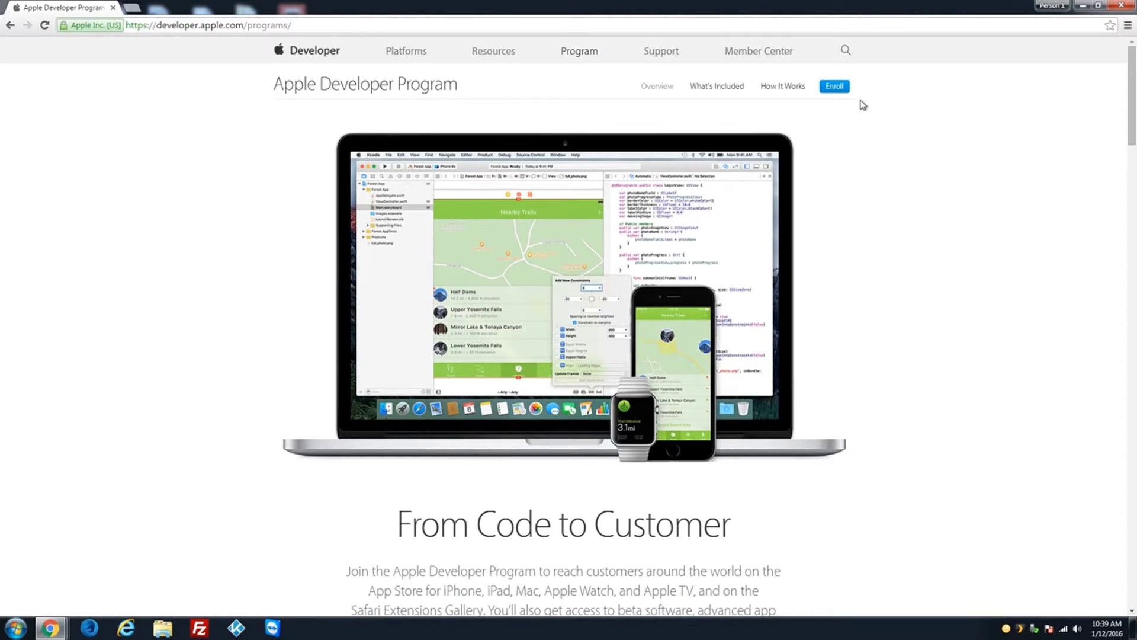
left_click(834, 86)
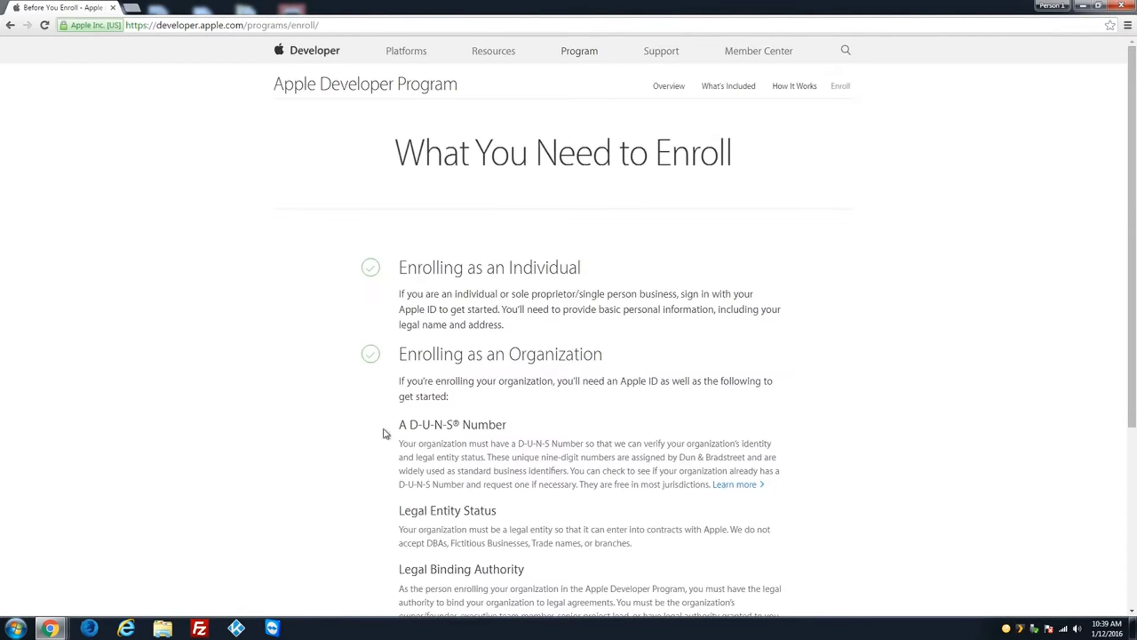
scroll(415, 435, "down", 5)
left_click(559, 405)
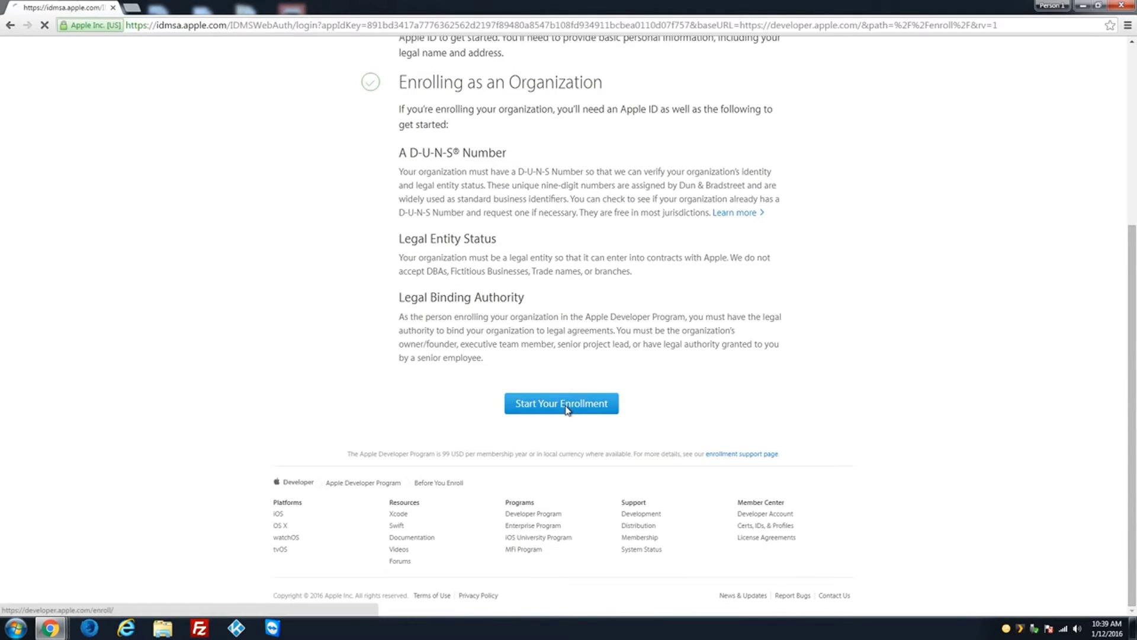
Clear the autofilled Apple ID and password, then begin a new Apple ID in the Create form.
triple_click(575, 118)
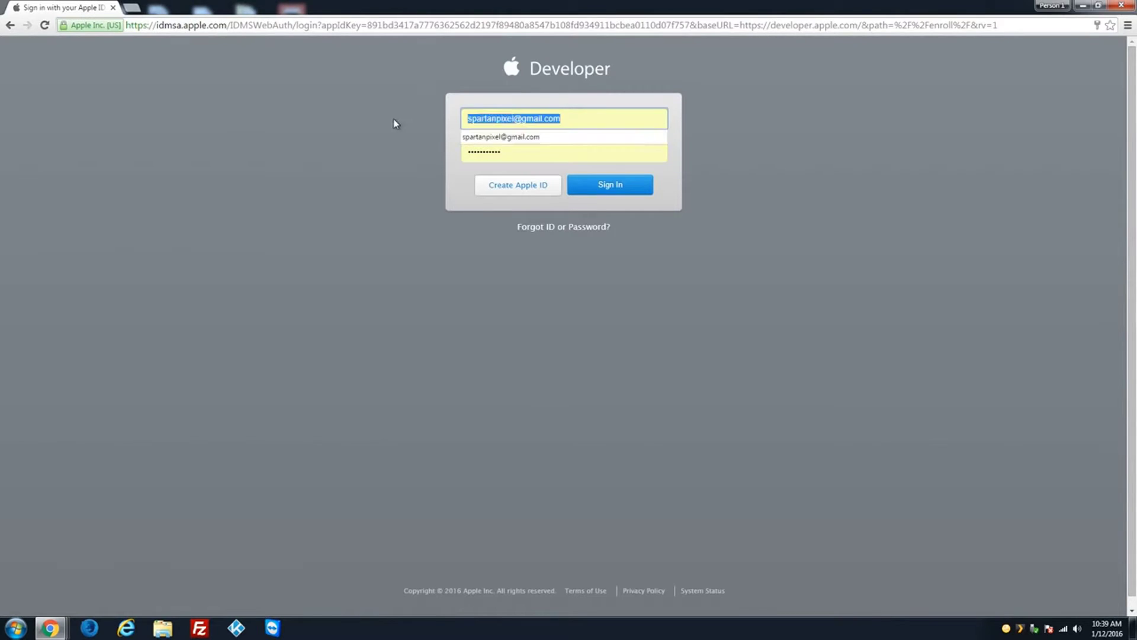
key("BackSpace")
key("Tab")
key("BackSpace")
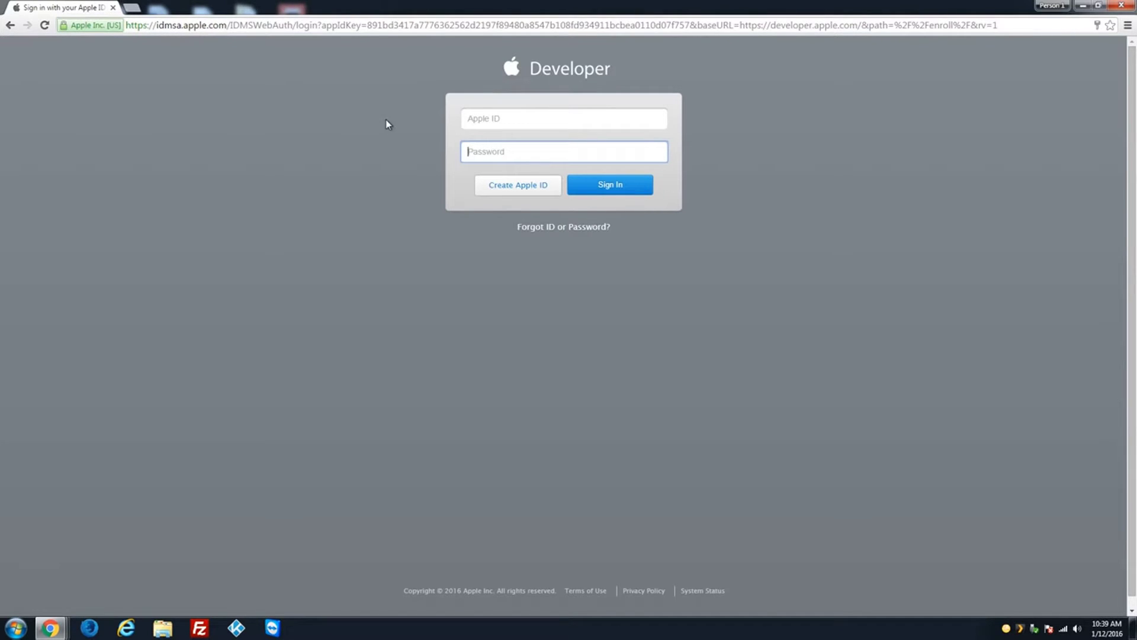
left_click(509, 186)
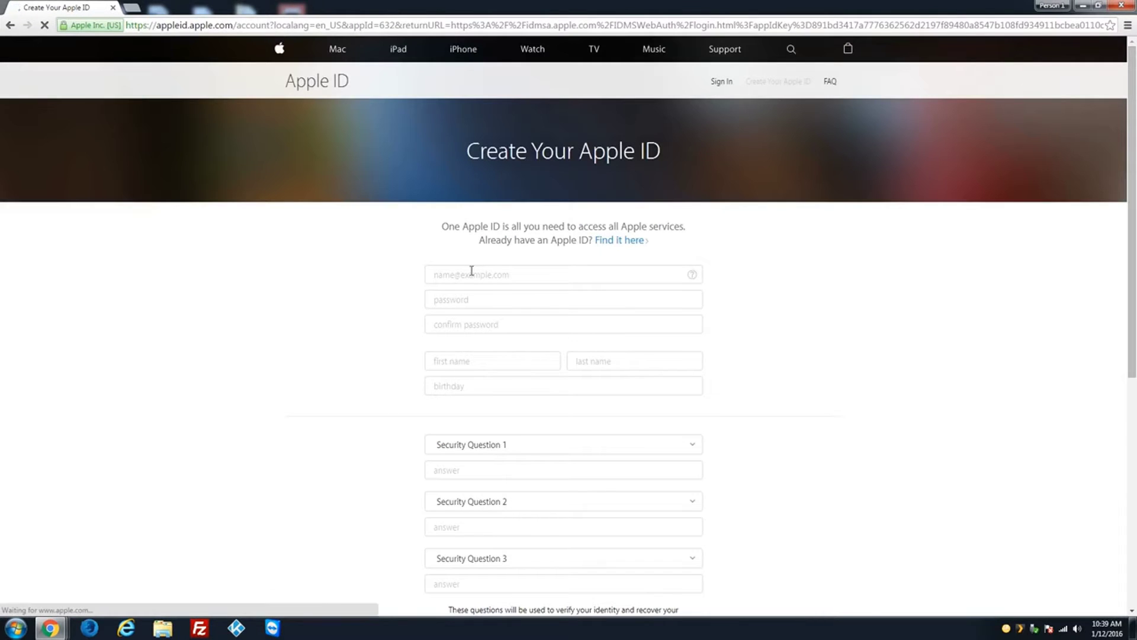
left_click(444, 273)
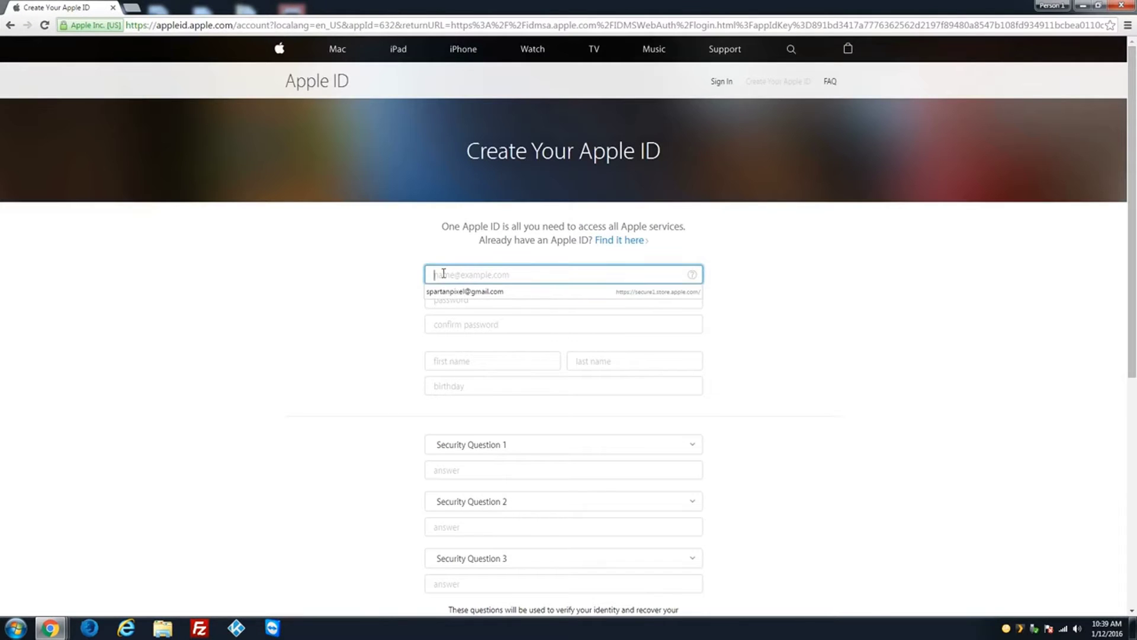
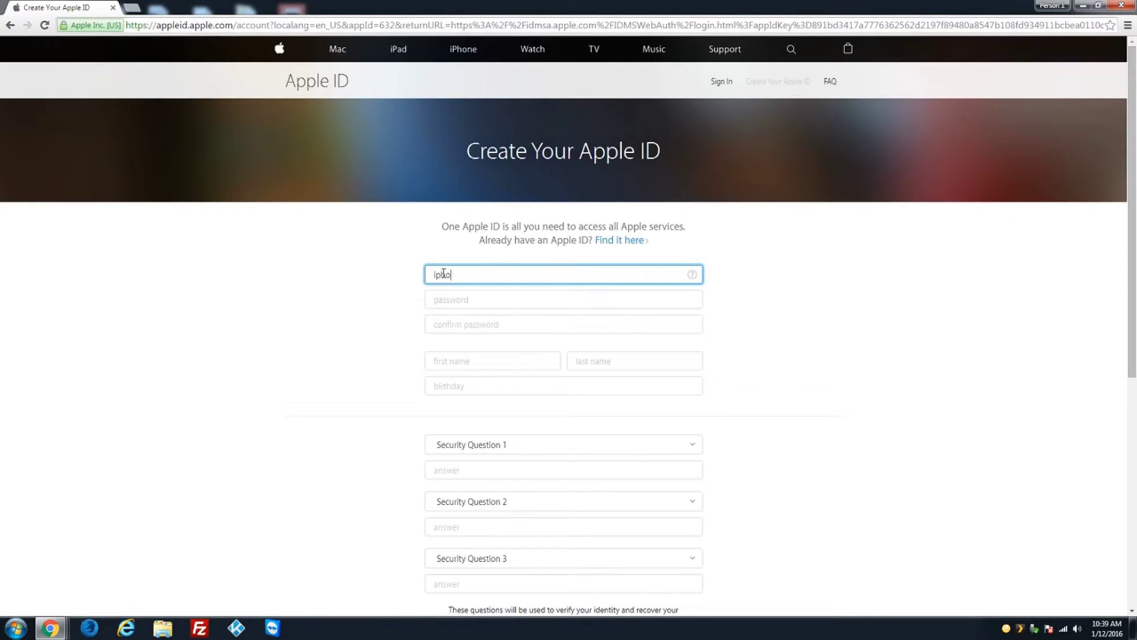
Enter the new account's e-mail, password and confirmation, first and last name, and birth date.
key("Tab")
type("•••••••••••")
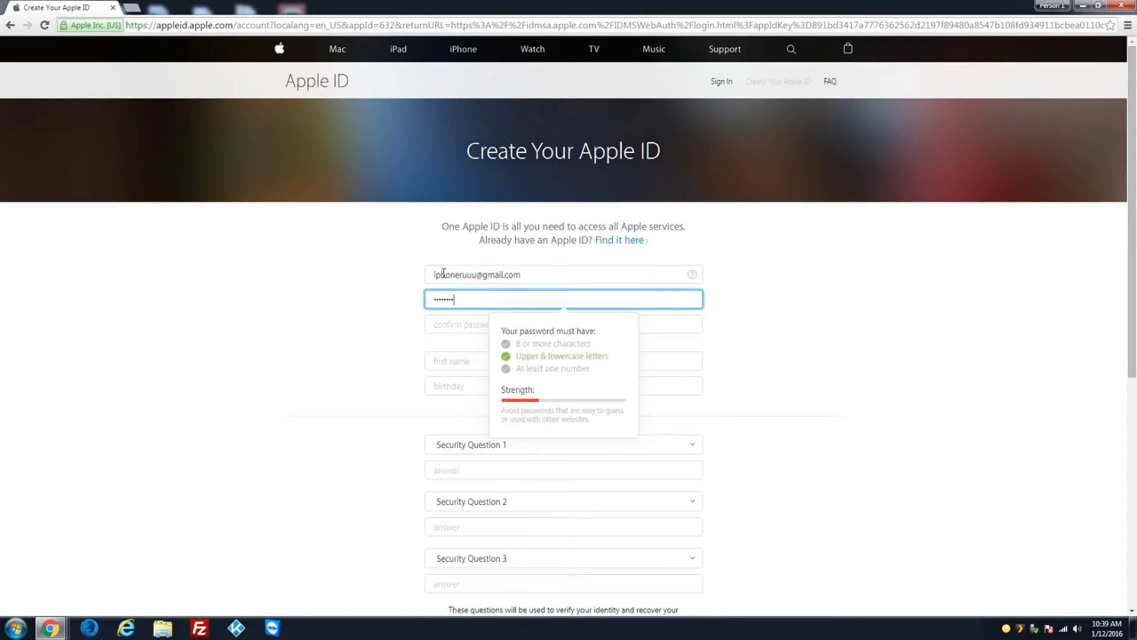
key("Tab")
type("•")
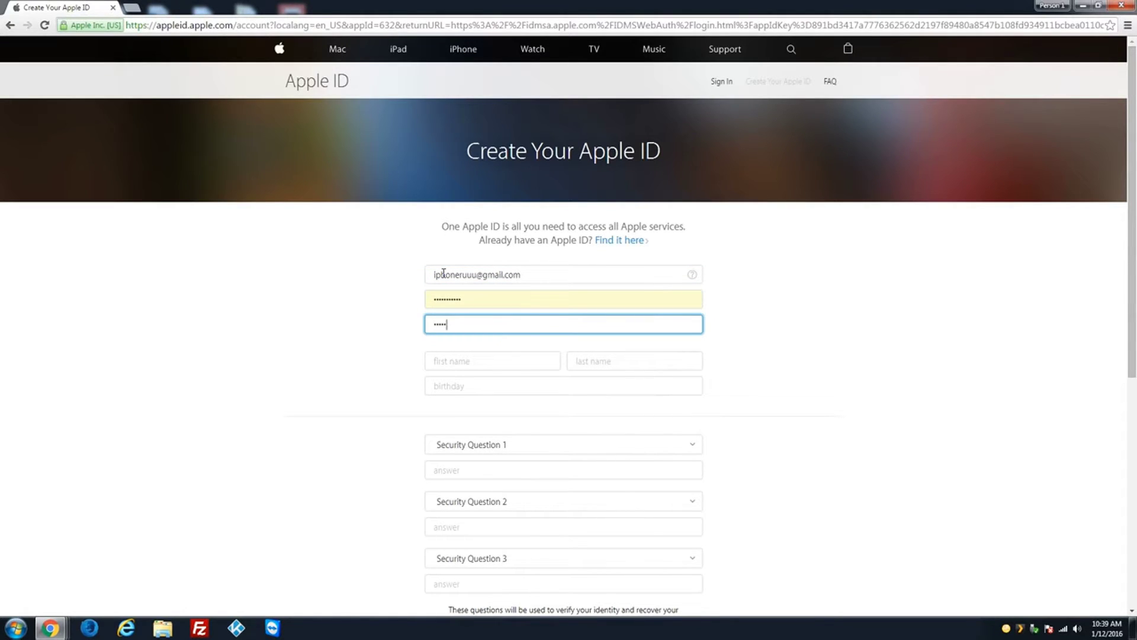
key("Tab")
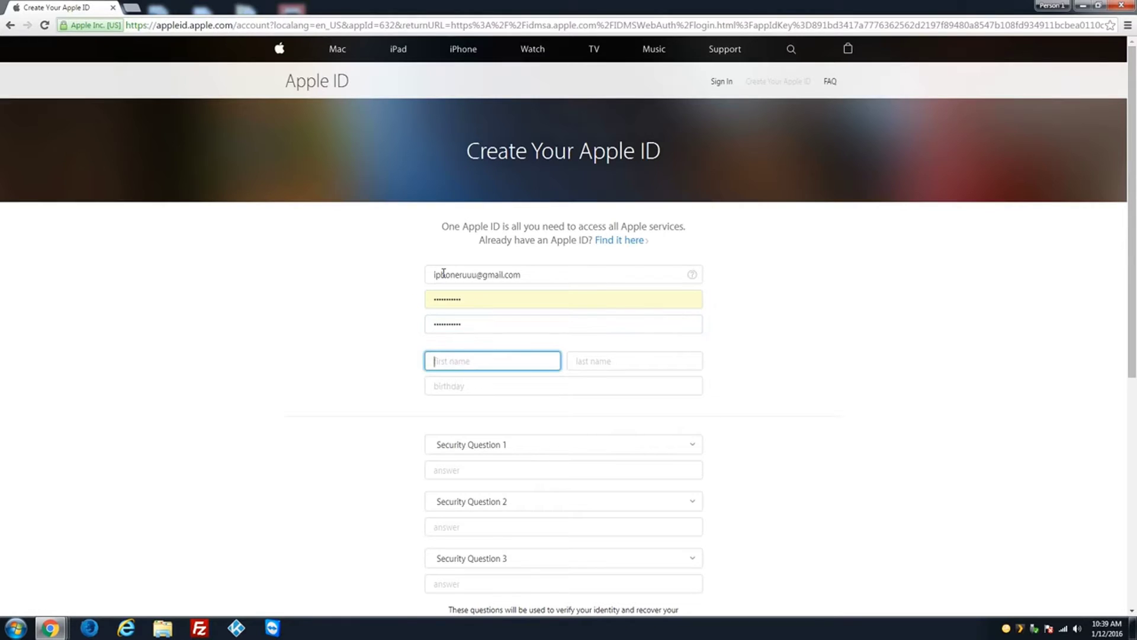
type("iPhone")
key("Tab")
type("Ruuu")
key("Tab")
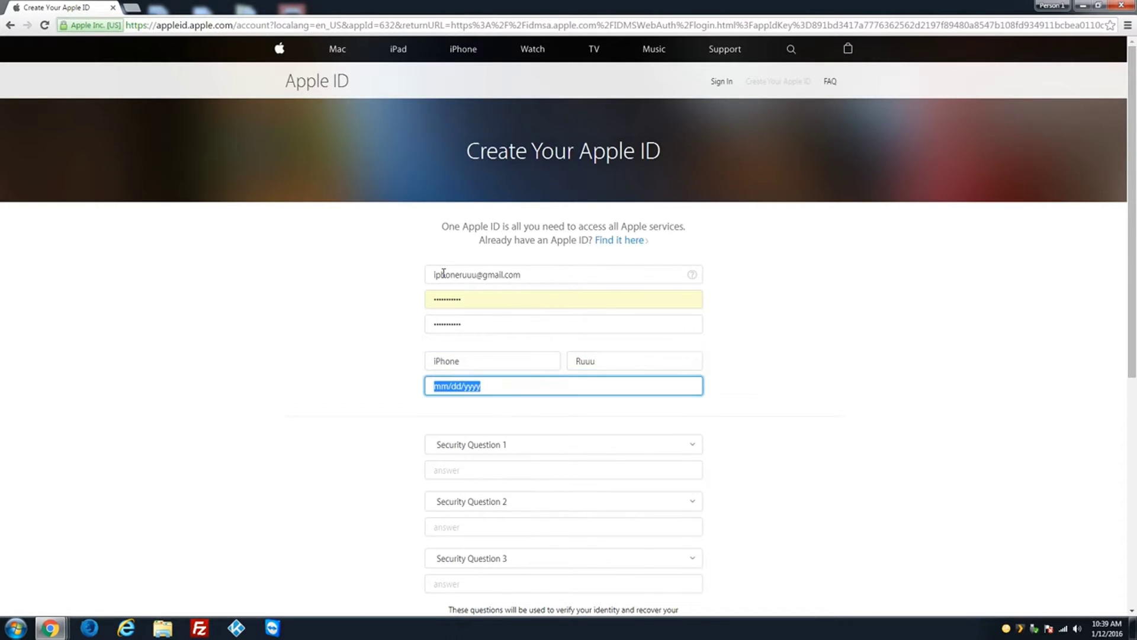
type("10/27/1978")
Choose the children's book, first boss and elementary teacher security questions, answering the first two.
scroll(408, 368, "down", 2)
left_click(507, 329)
key("Down")
key("Tab")
key("Tab")
key("shift+Tab")
key("Tab")
key("Down")
key("Tab")
type("n")
key("Tab")
key("Down")
key("Tab")
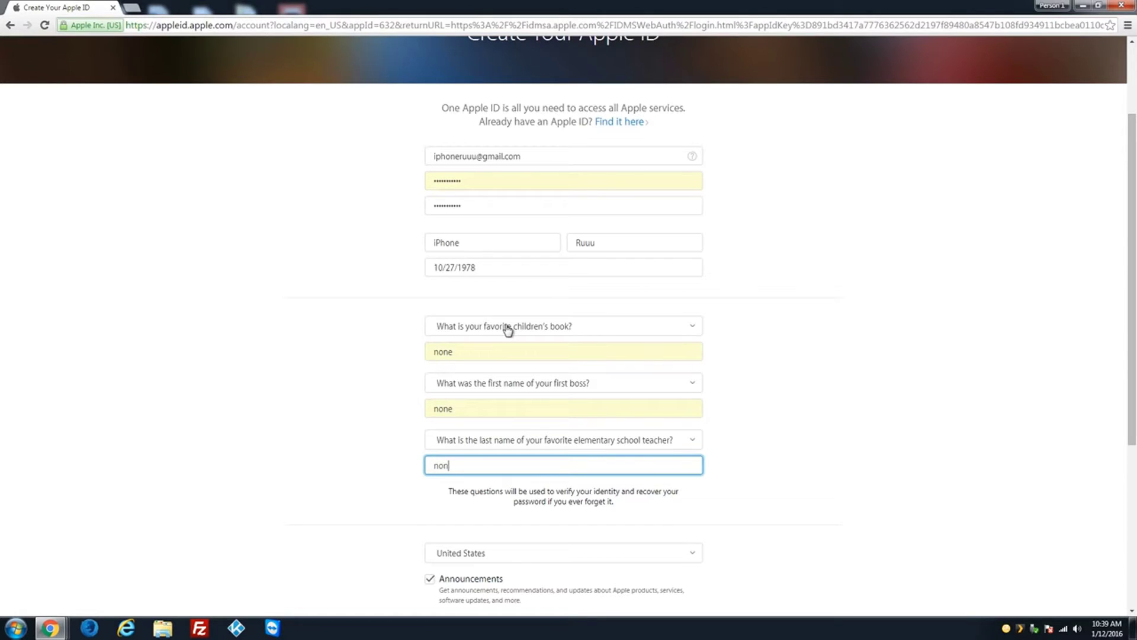
Answer the third security question, opt out of Apple Music and iTunes offers, enter the captcha, and submit.
scroll(350, 353, "down", 3)
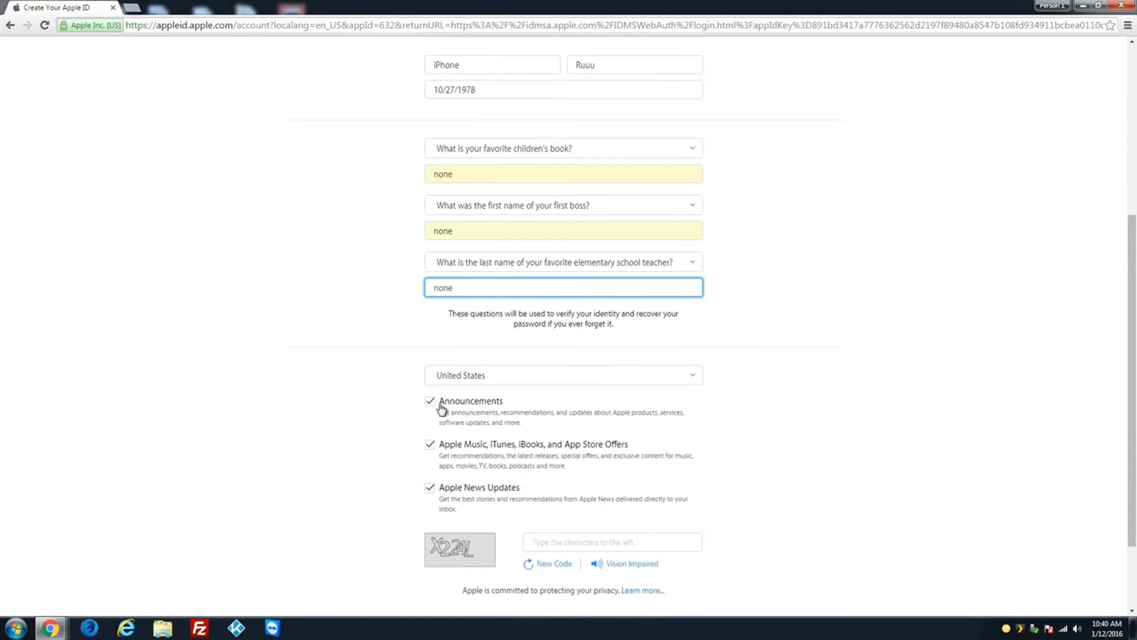
left_click(430, 444)
left_click(532, 544)
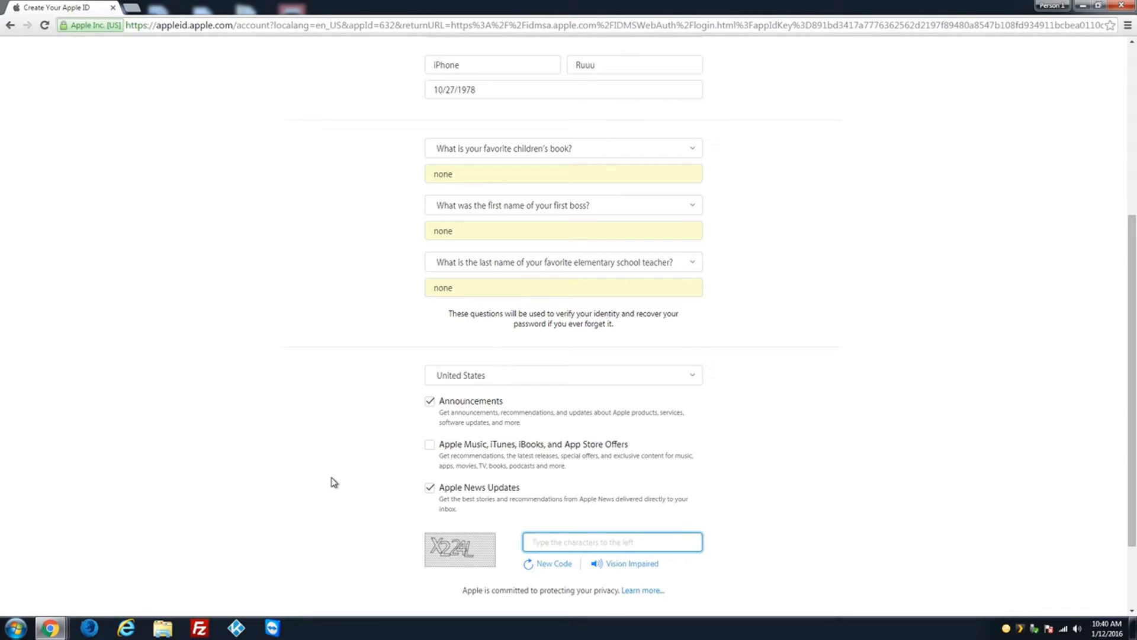
type("X224L")
scroll(331, 481, "down", 2)
left_click(571, 533)
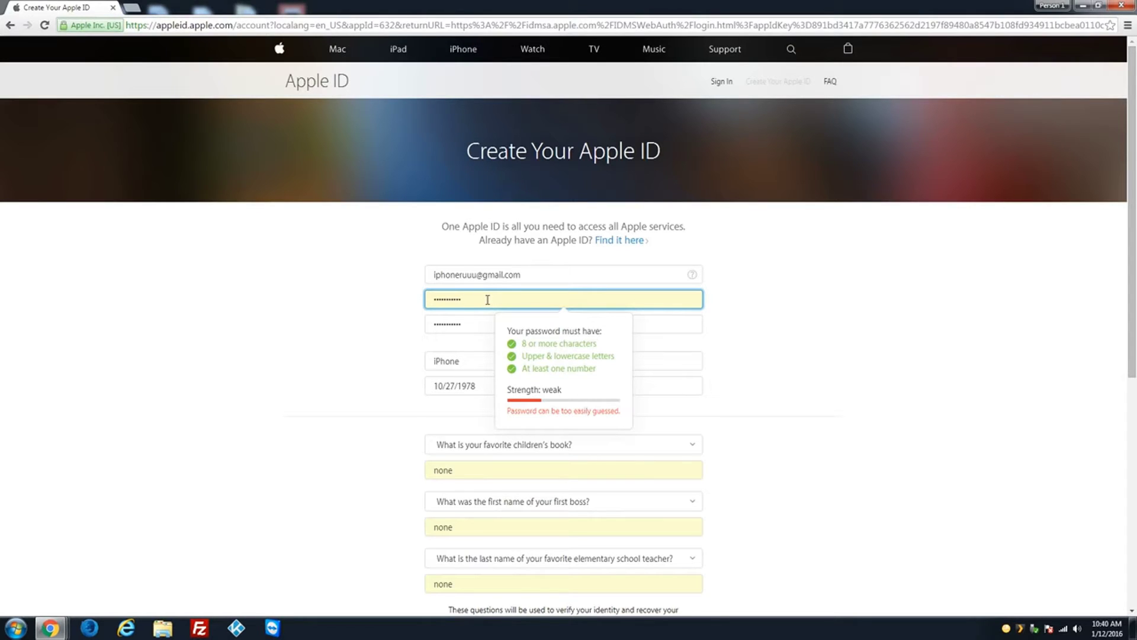
Recheck the password confirmation entry and resubmit the Apple ID form.
left_click(478, 325)
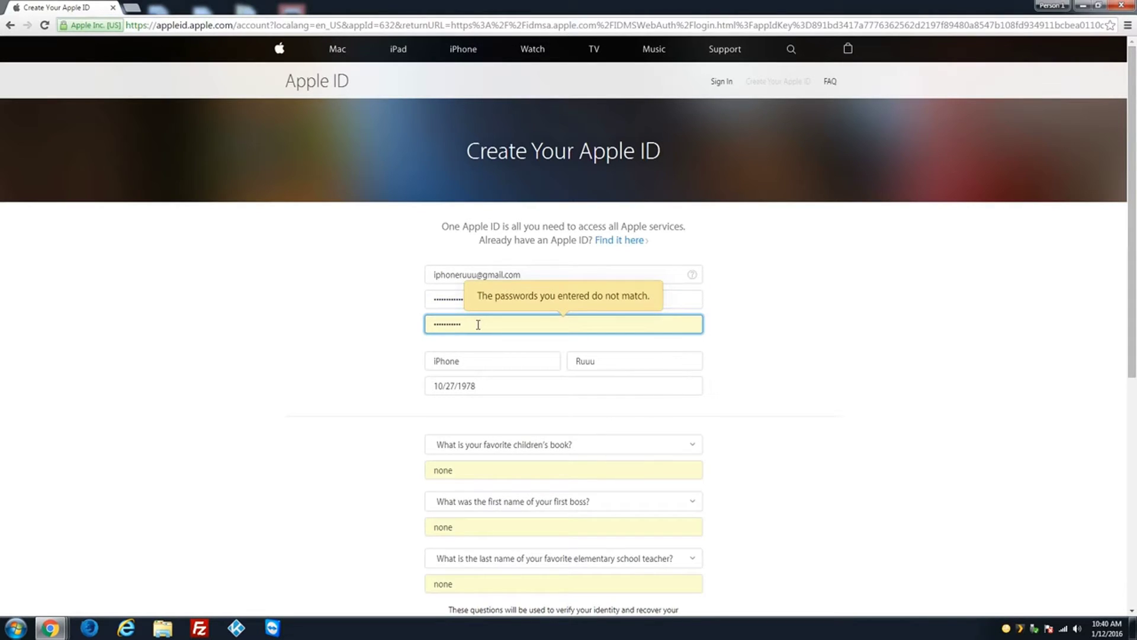
scroll(332, 294, "down", 7)
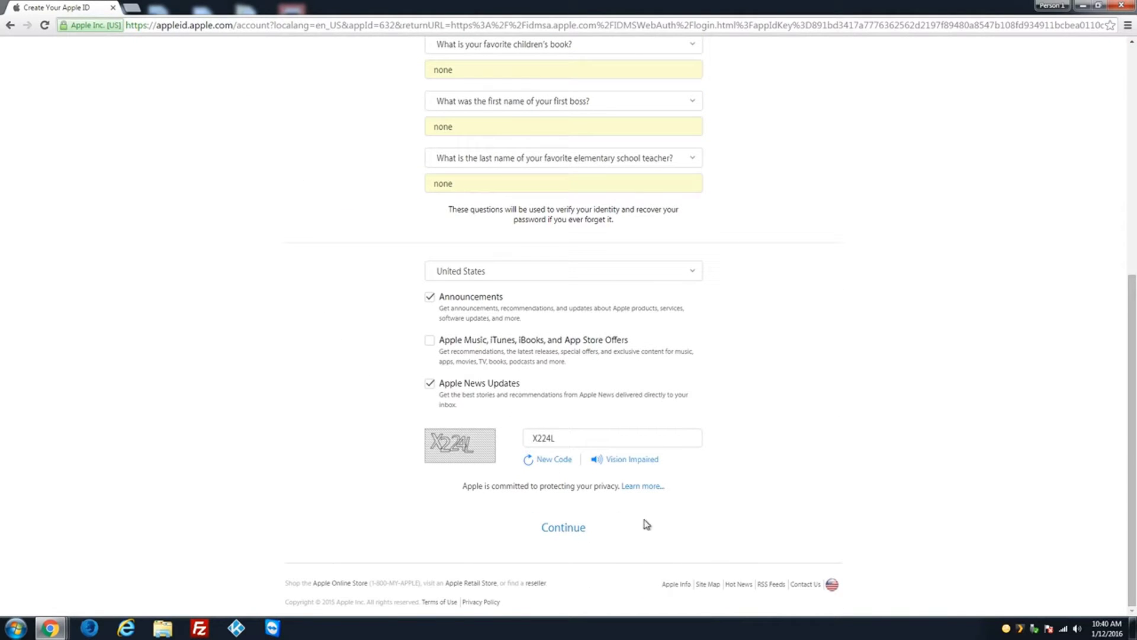
left_click(571, 533)
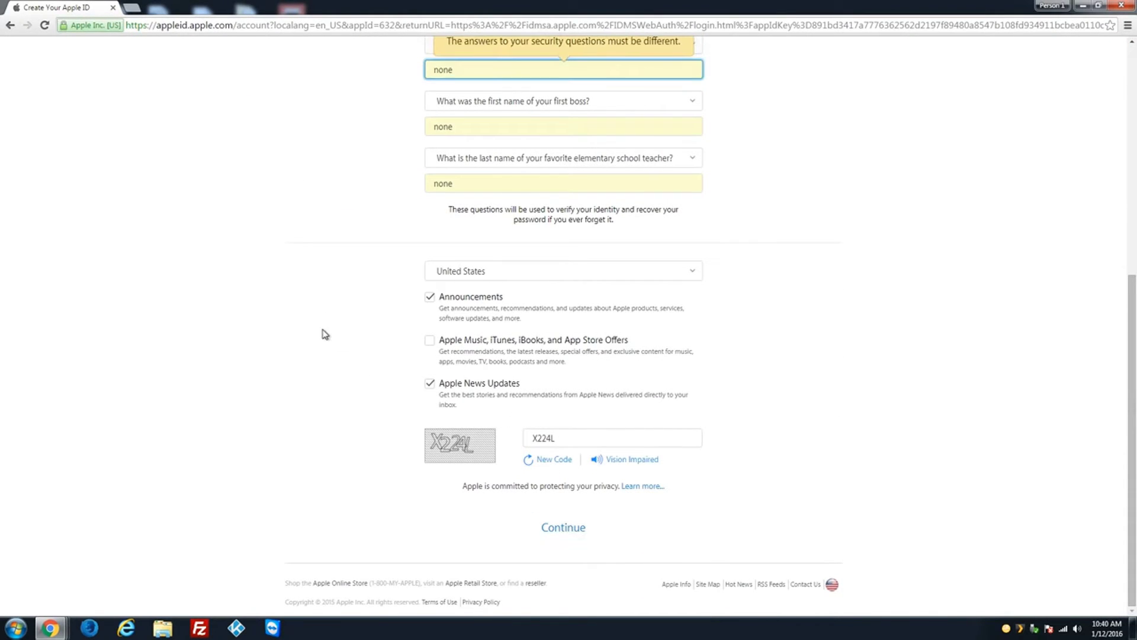
Revise the security answers so all three are different, resubmitting in between.
scroll(325, 334, "up", 3)
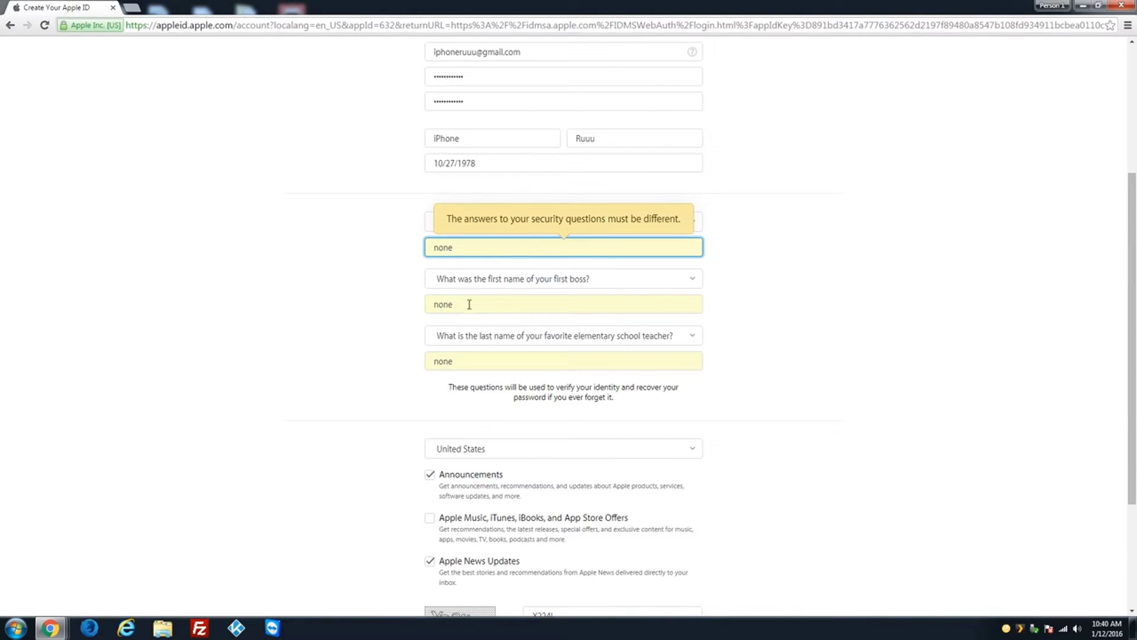
left_click(470, 304)
left_click(472, 361)
type("2")
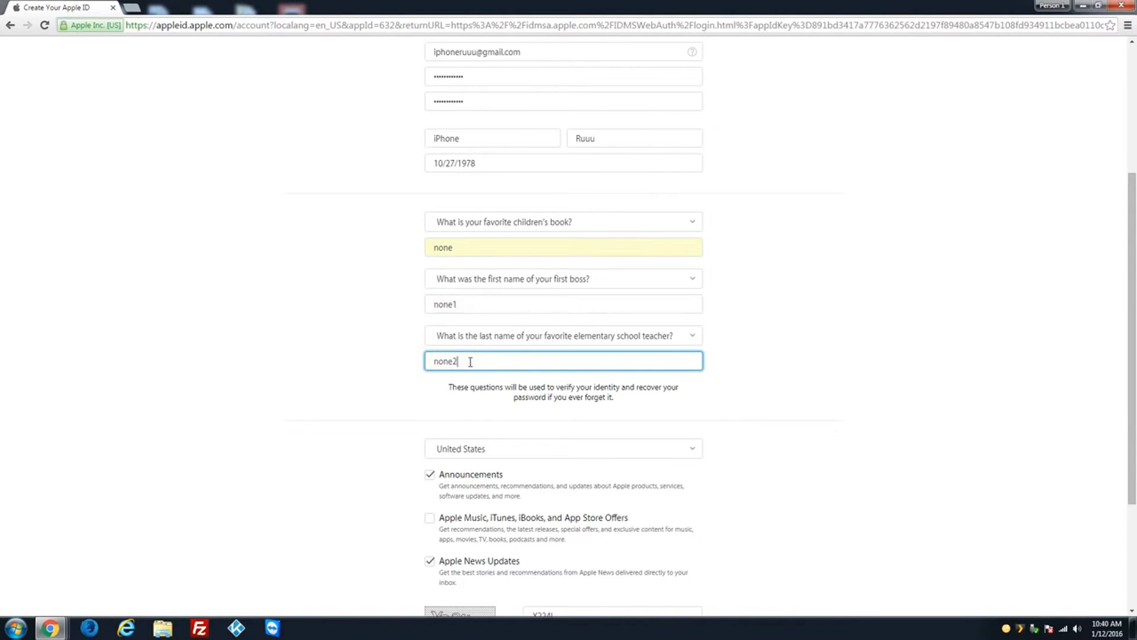
scroll(358, 438, "down", 3)
left_click(563, 527)
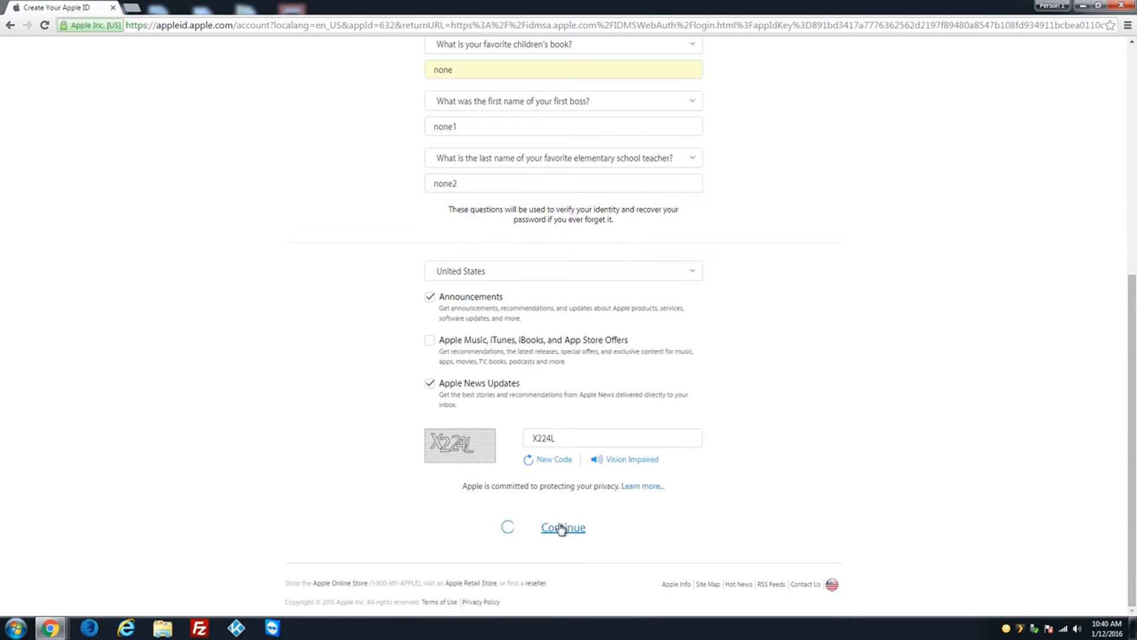
scroll(378, 379, "up", 2)
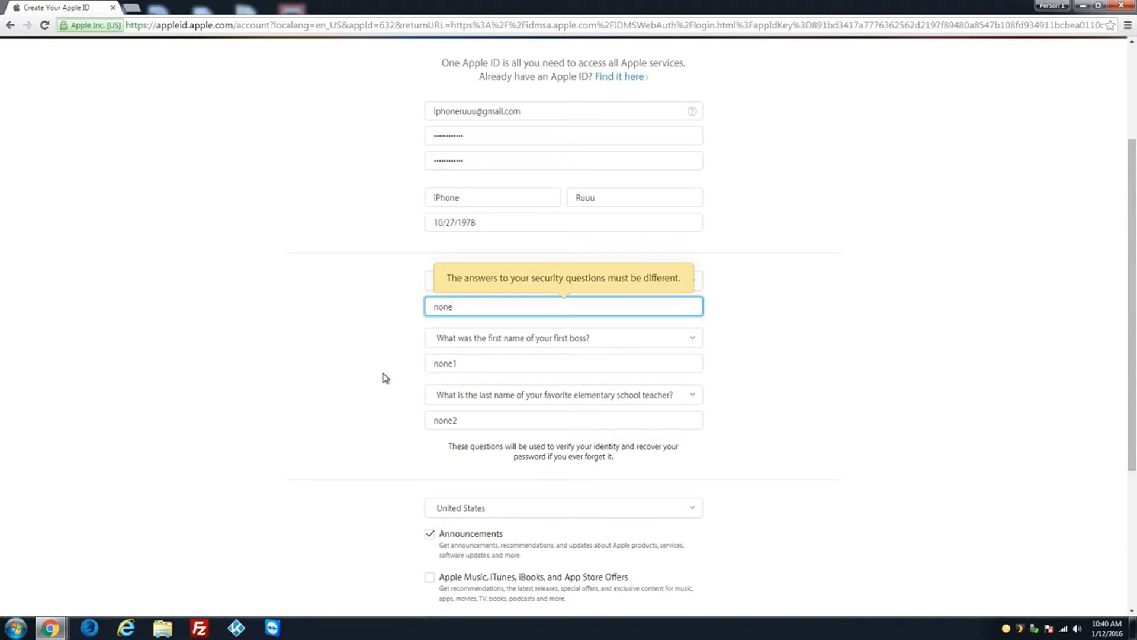
type("3")
scroll(385, 378, "down", 4)
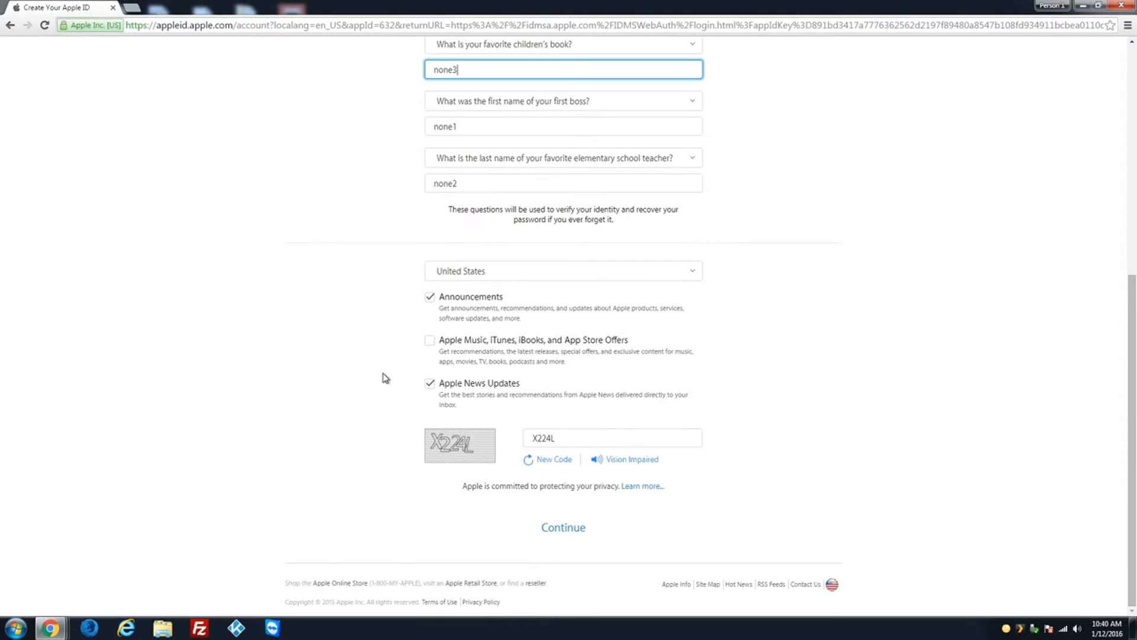
Submit the new Apple ID and verify its e-mail with the six-digit code sent by e-mail.
left_click(569, 530)
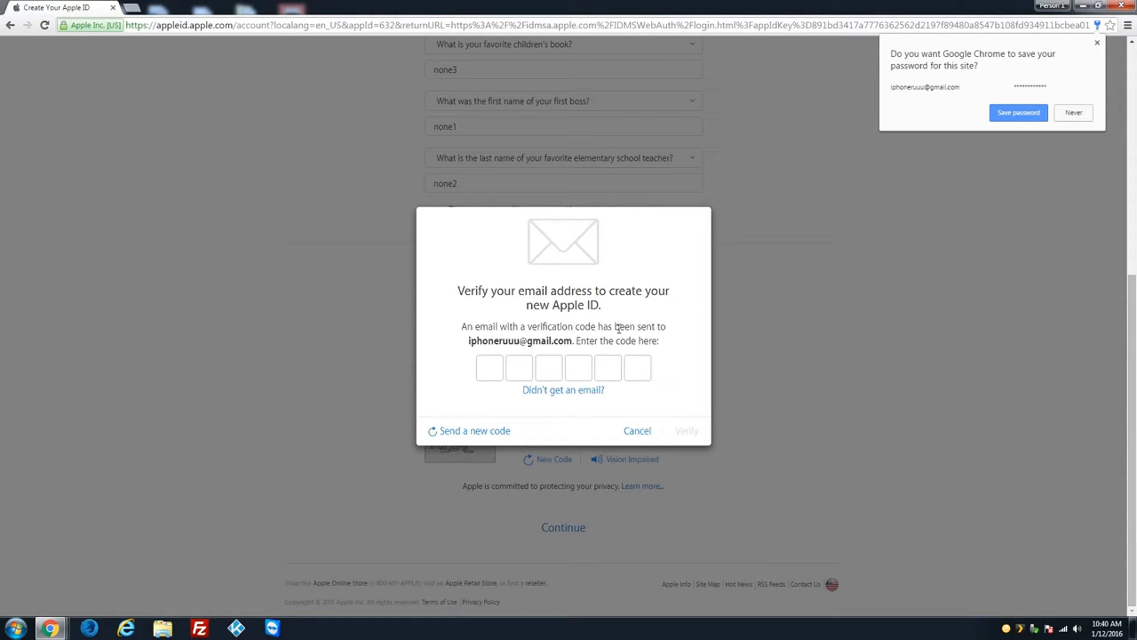
left_click(1097, 43)
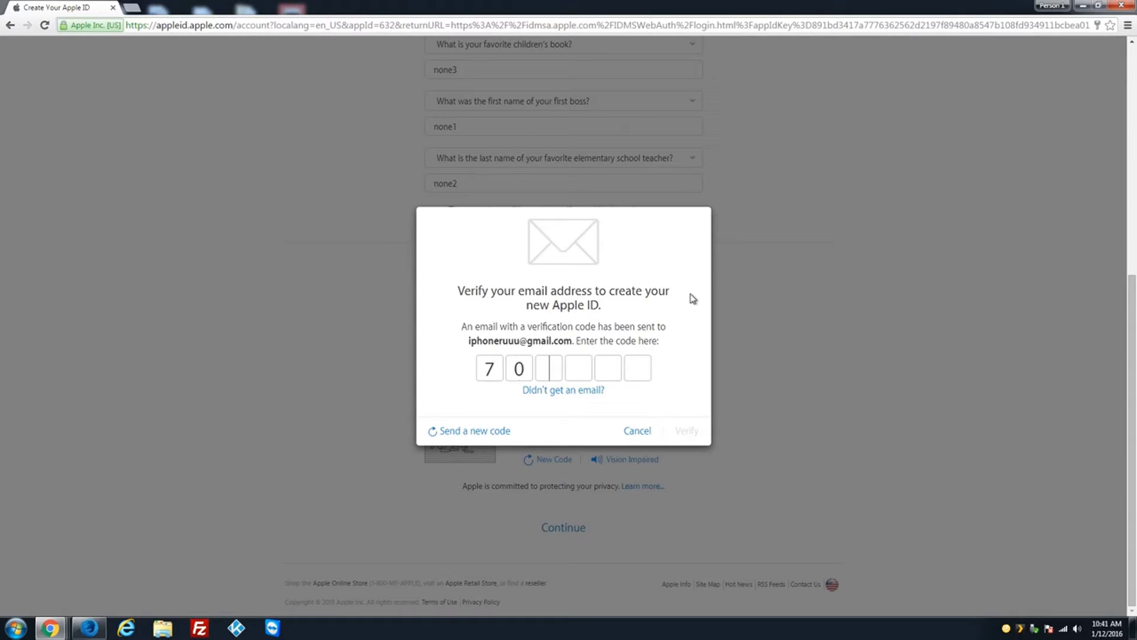
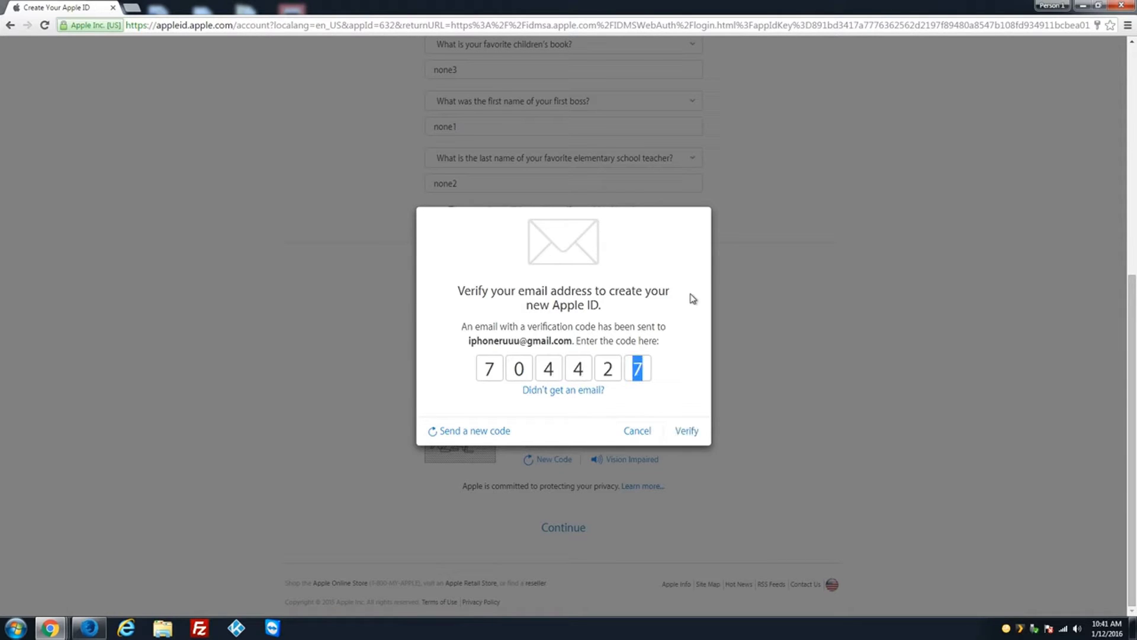
left_click(681, 433)
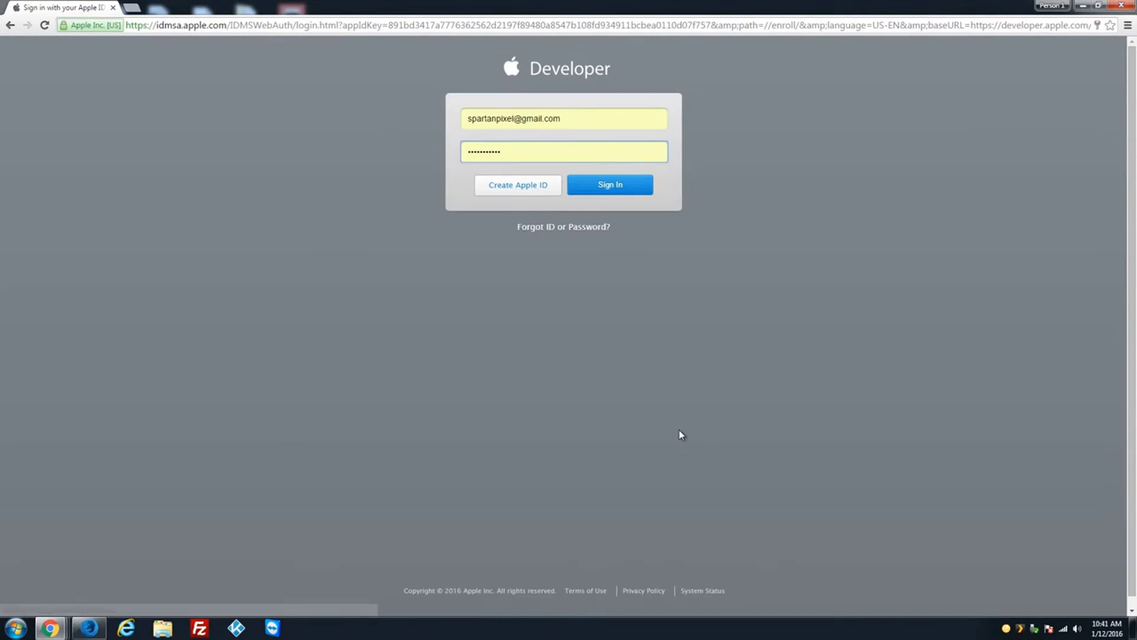
Sign in by replacing the prefilled Apple ID with the new account's e-mail and entering its password.
triple_click(533, 119)
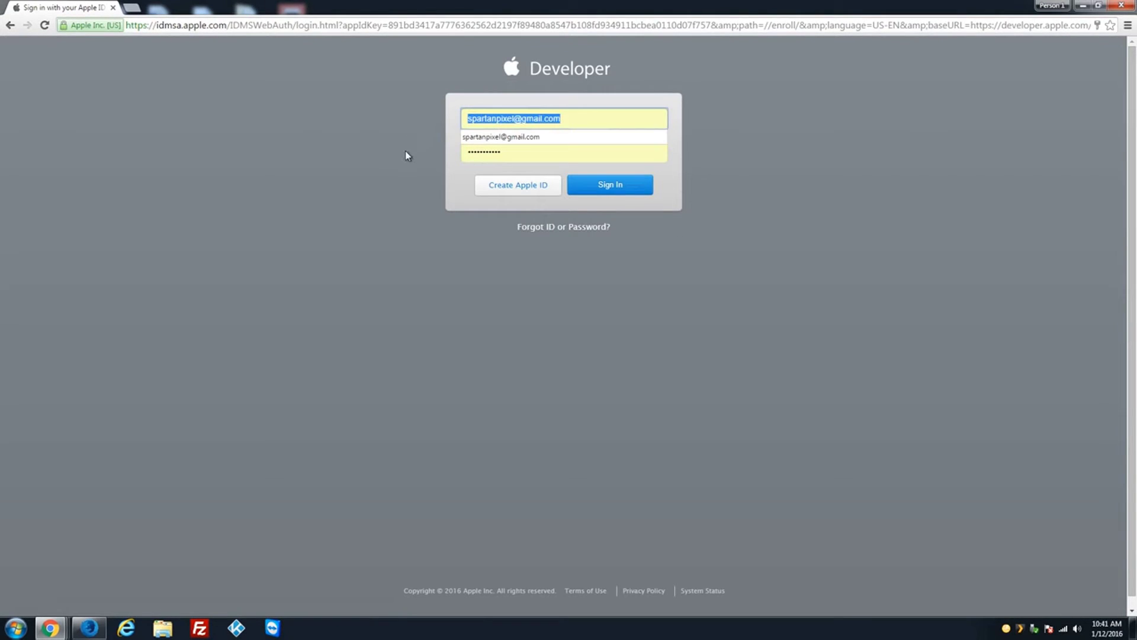
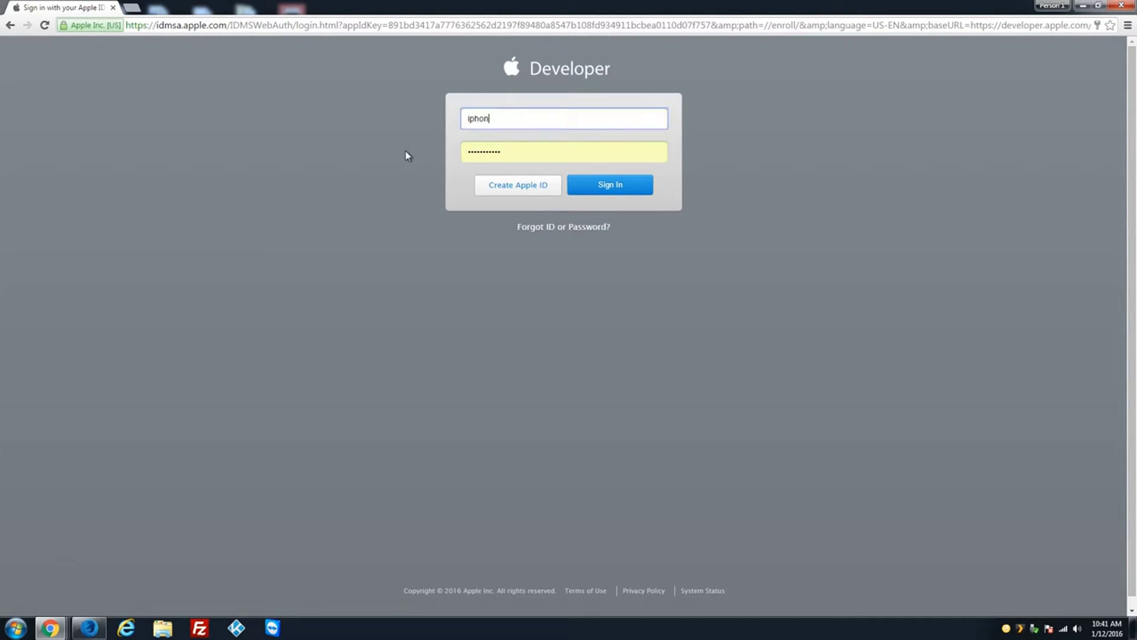
key("Tab")
type("•••••••••••")
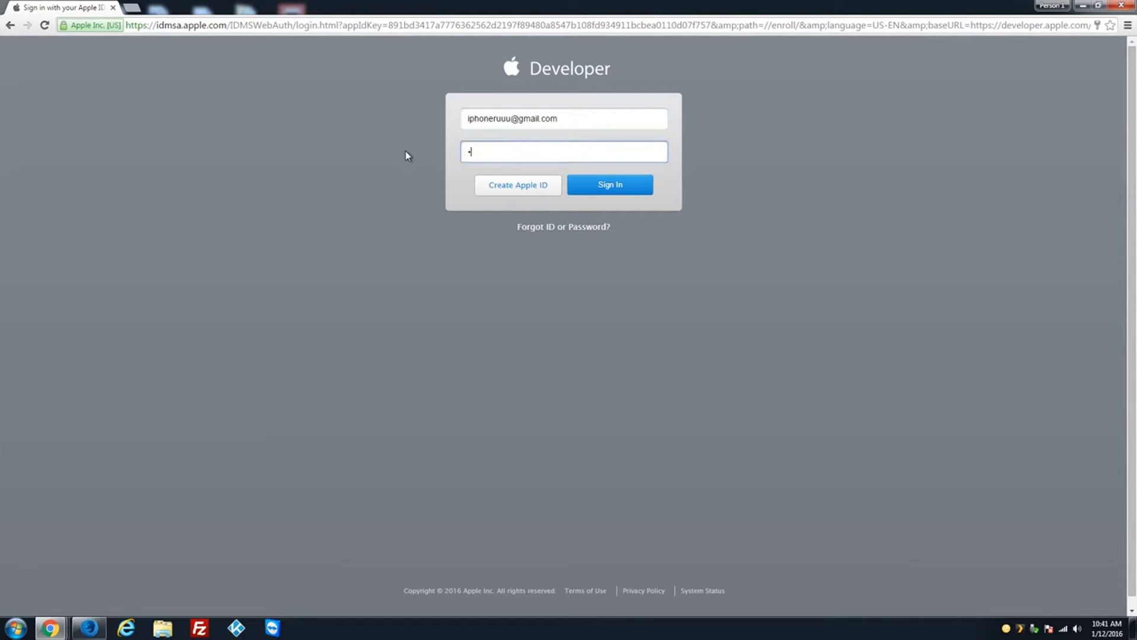
key("Return")
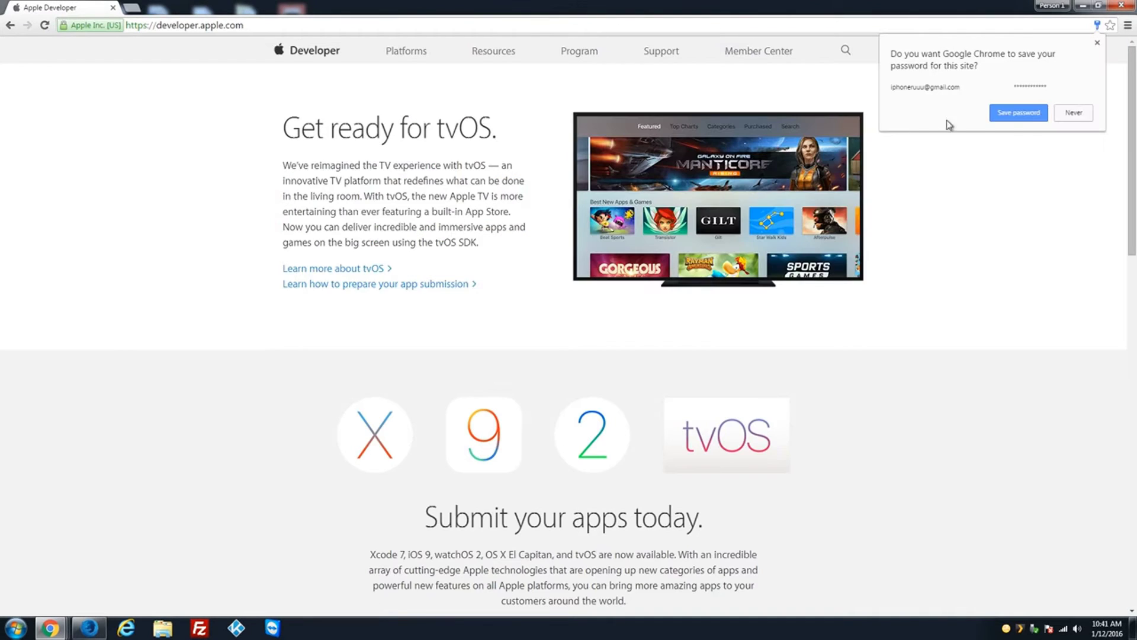
Dismiss the save-password prompt and follow 'Join the new Apple Developer Program' from the home page.
left_click(1016, 118)
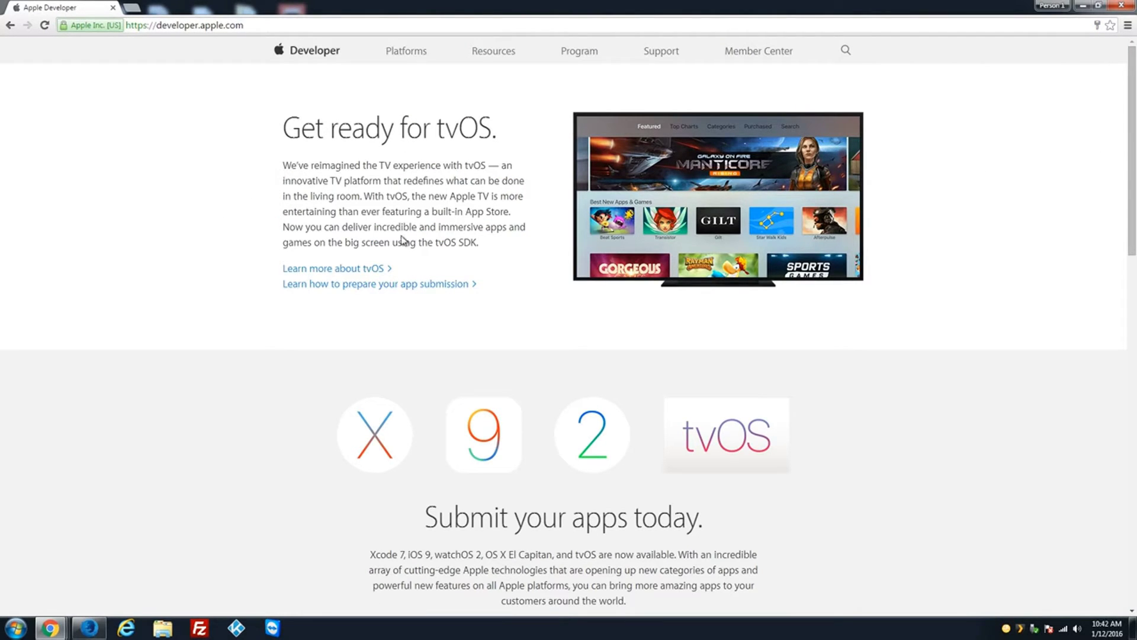
scroll(266, 254, "down", 10)
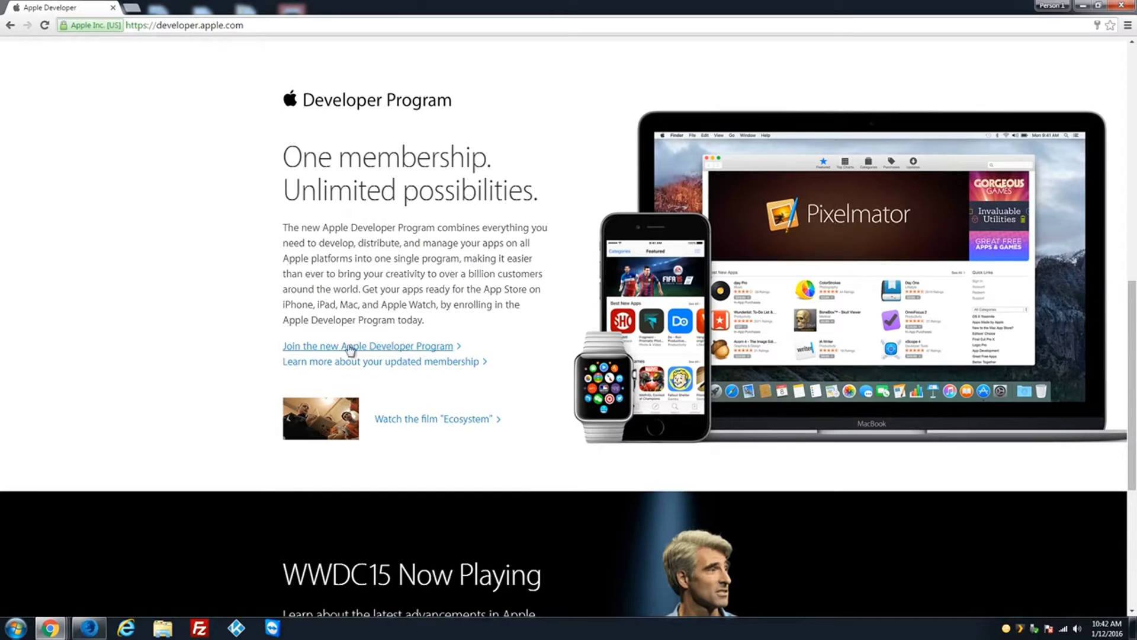
left_click(342, 347)
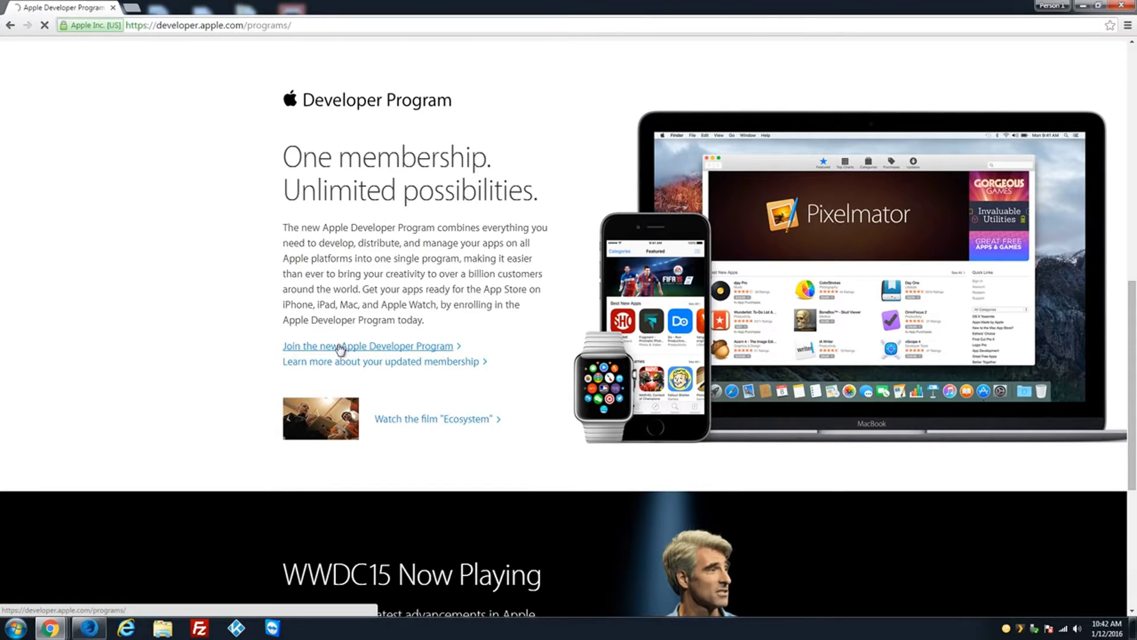
Go to Enroll and Start Your Enrollment as the signed-in Apple ID.
left_click(838, 90)
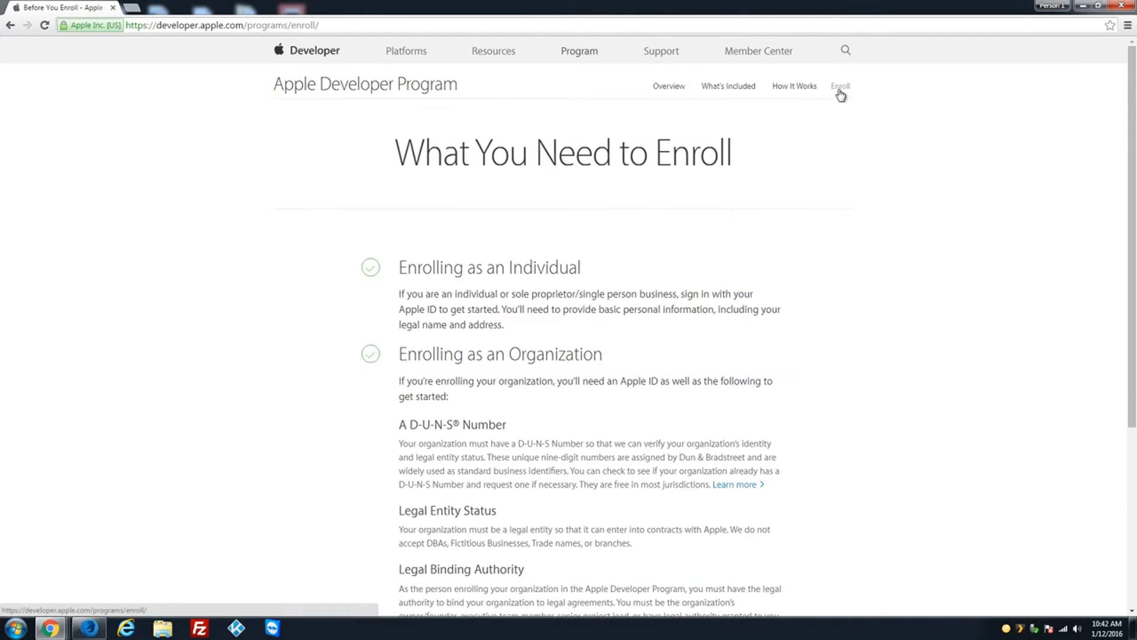
scroll(553, 321, "down", 5)
left_click(546, 403)
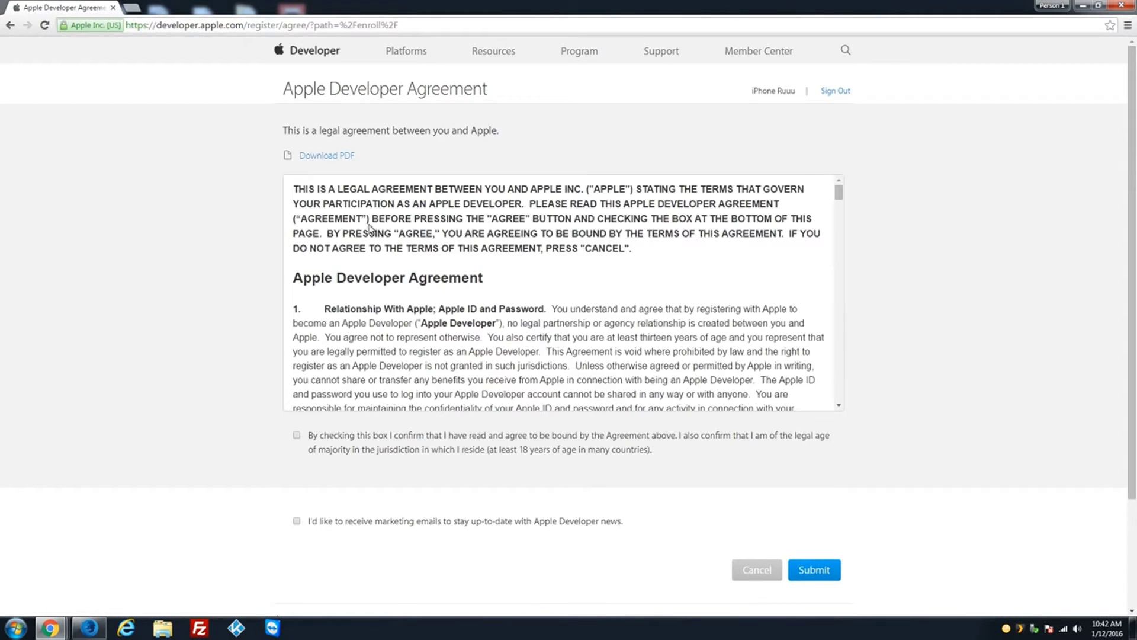
Accept the Apple Developer Agreement, opt in to developer news e-mails, and submit.
left_click_drag(838, 193, 838, 394)
left_click(297, 436)
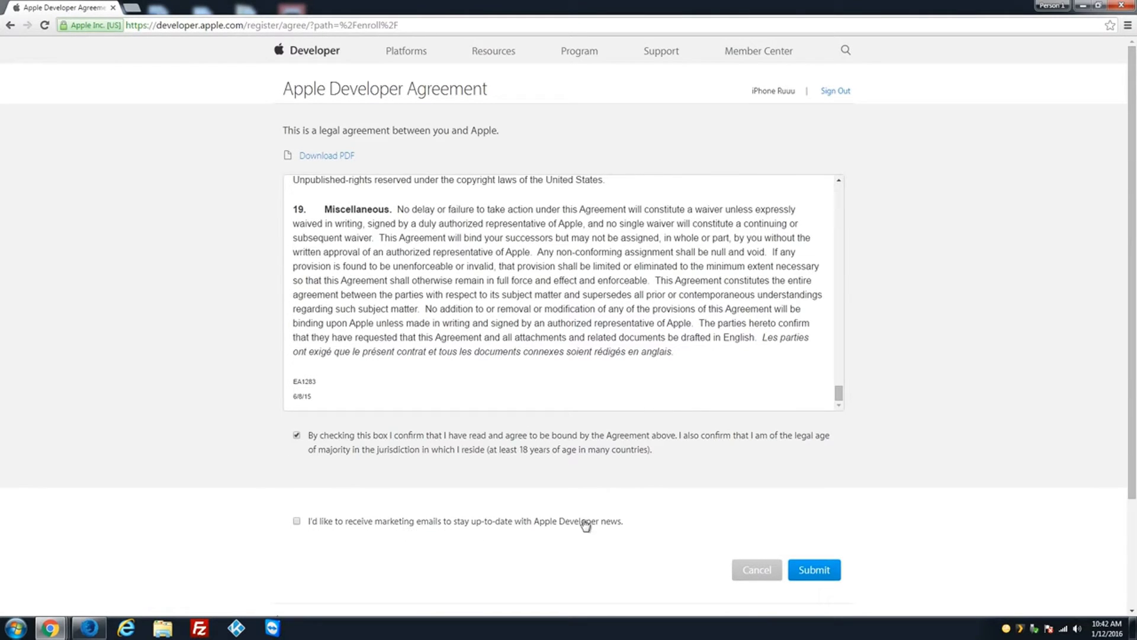
scroll(551, 496, "down", 3)
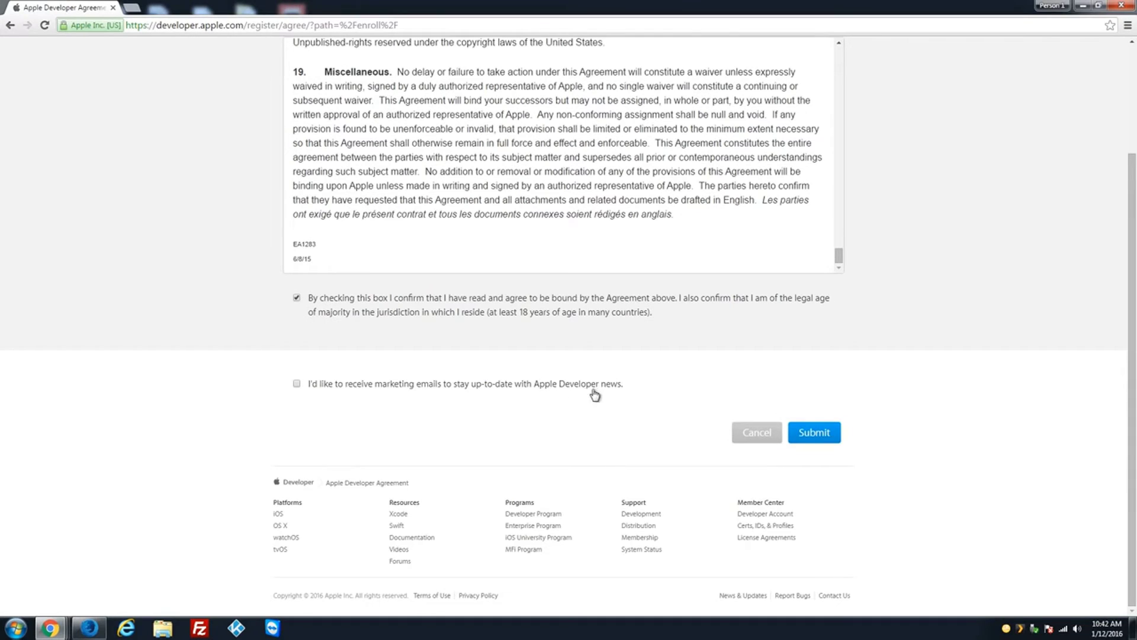
left_click(296, 384)
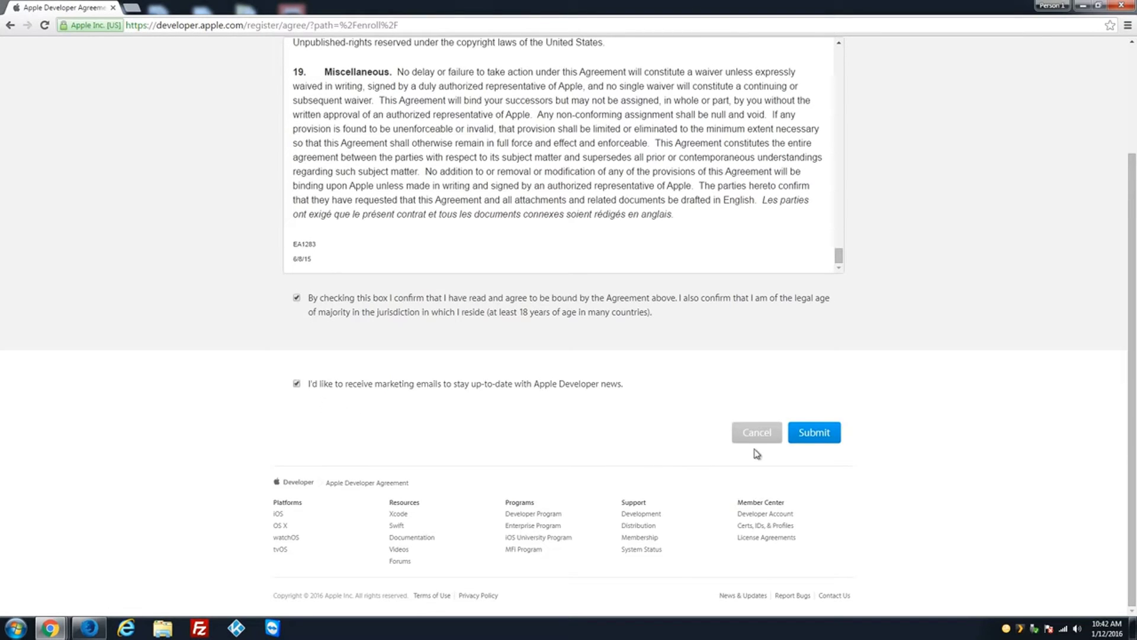
left_click(810, 433)
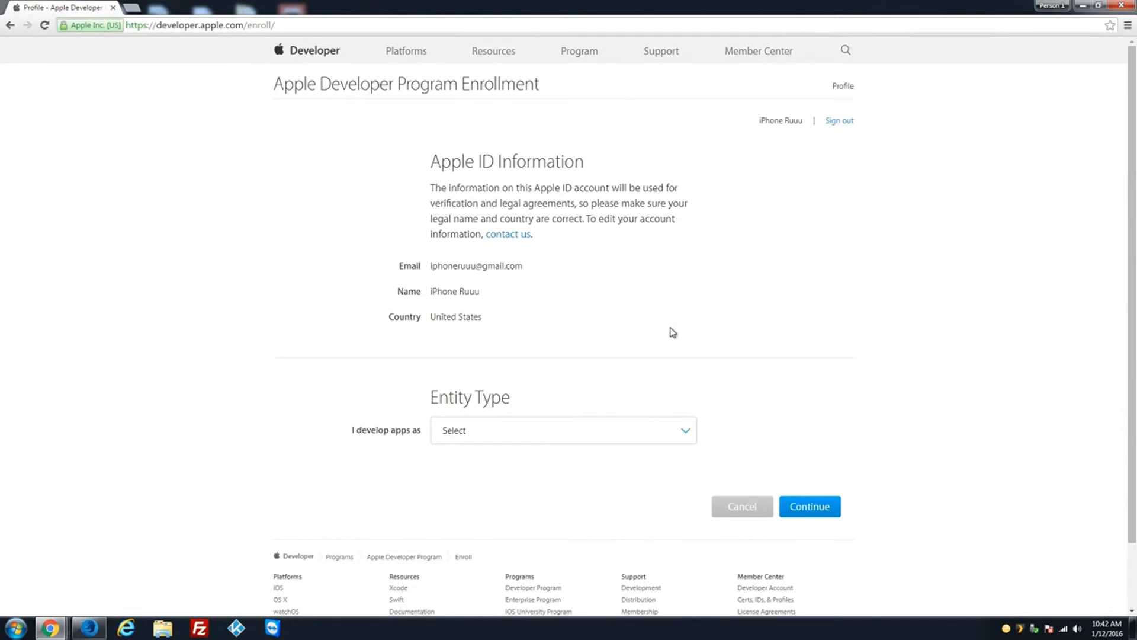
Select 'Individual / Sole Proprietor / Single Person Business' as the entity type and continue.
left_click(524, 435)
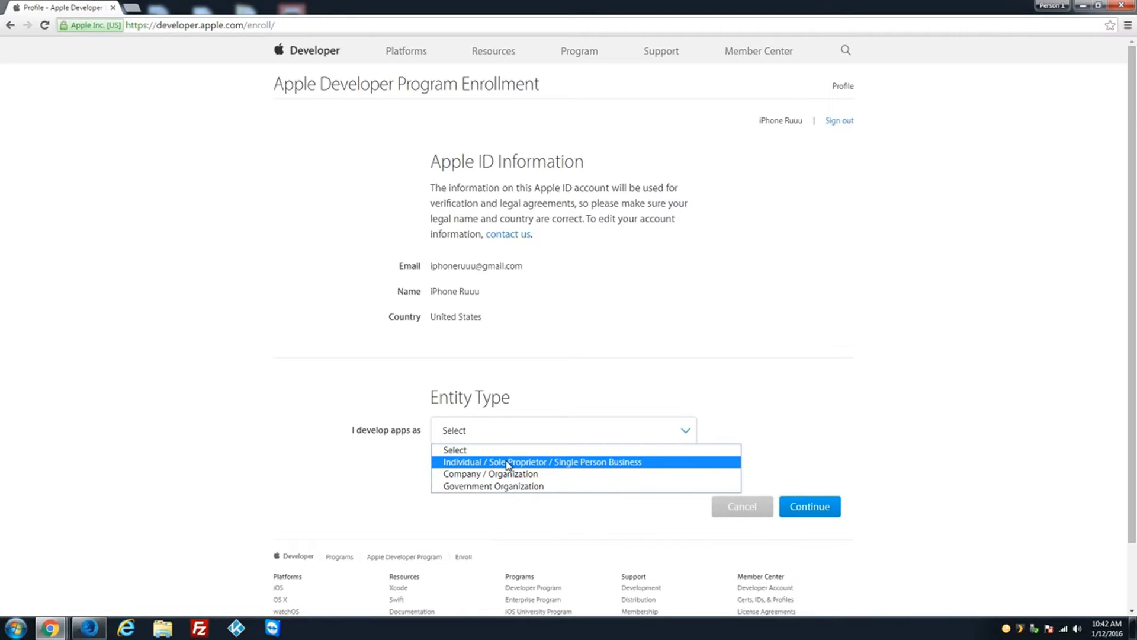
left_click(491, 462)
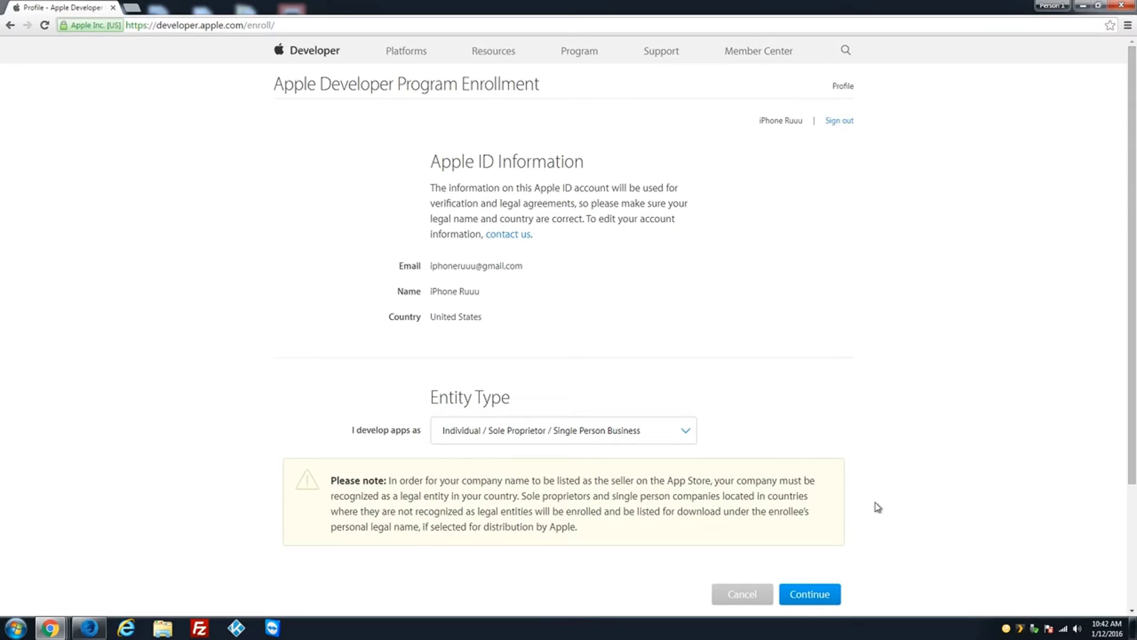
scroll(912, 507, "down", 2)
left_click(825, 485)
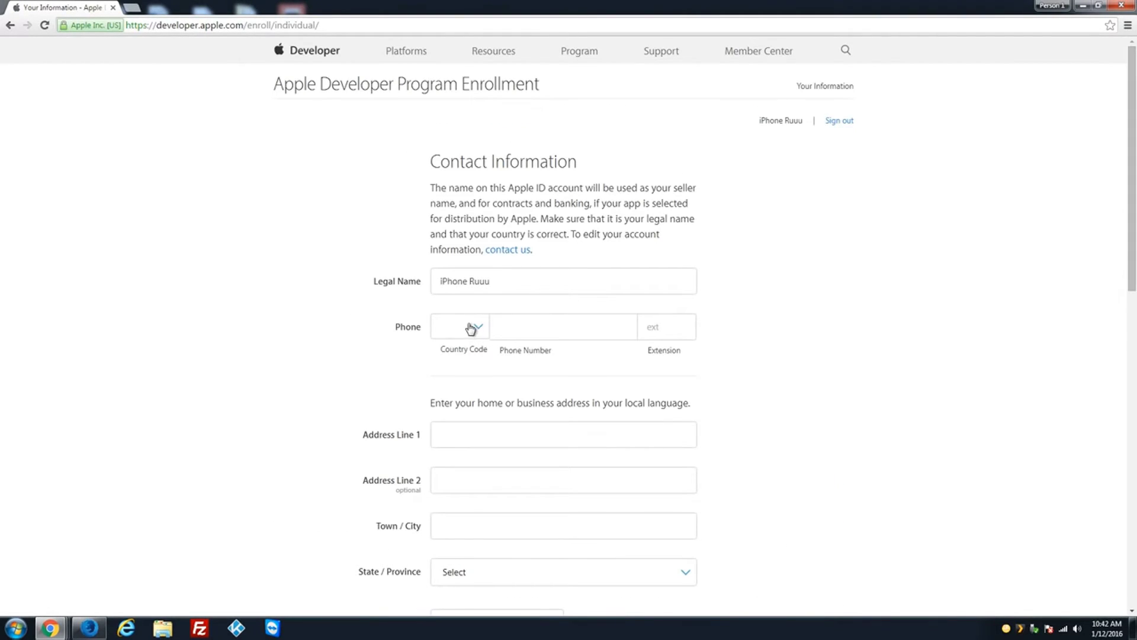
Leave the phone country code unchanged, tick the Program License Agreement box, and submit the contact details.
left_click(498, 327)
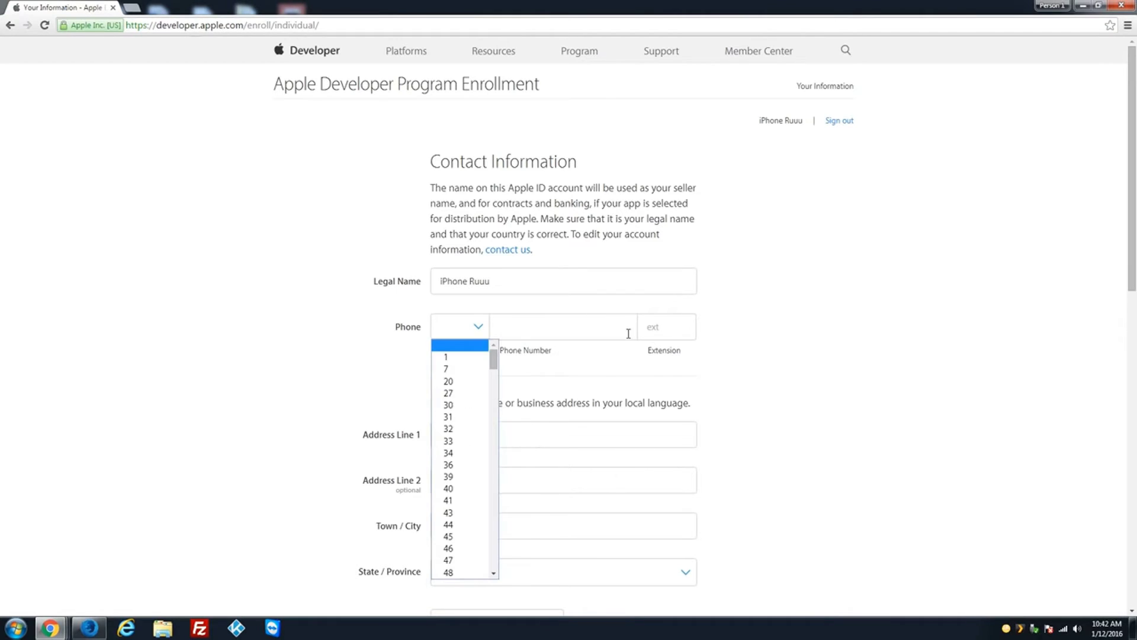
left_click(576, 368)
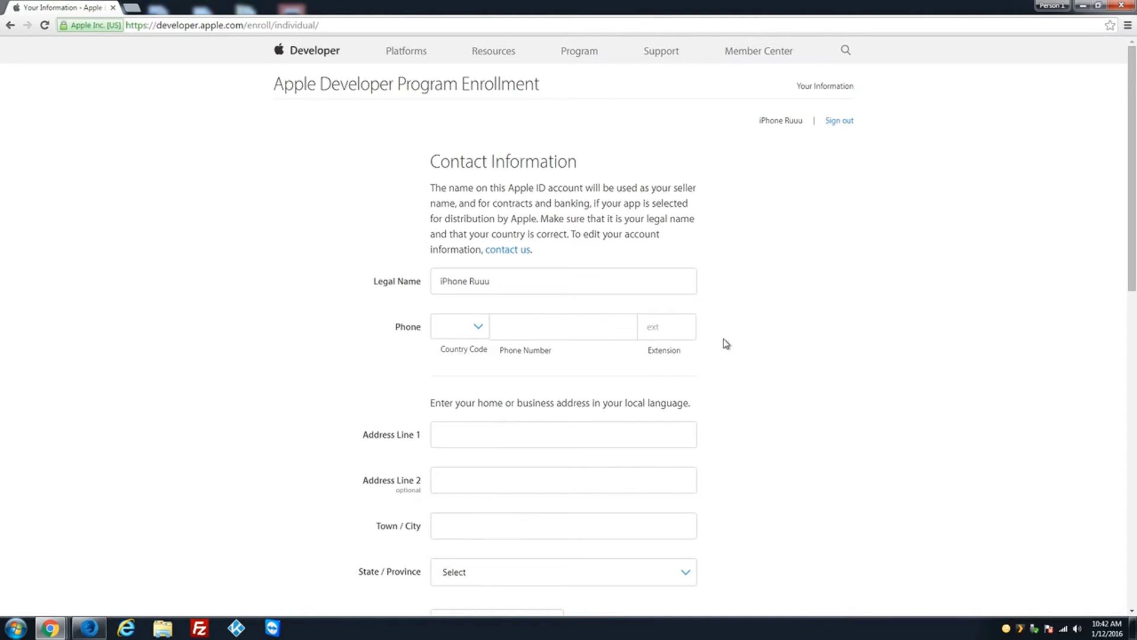
scroll(280, 411, "down", 2)
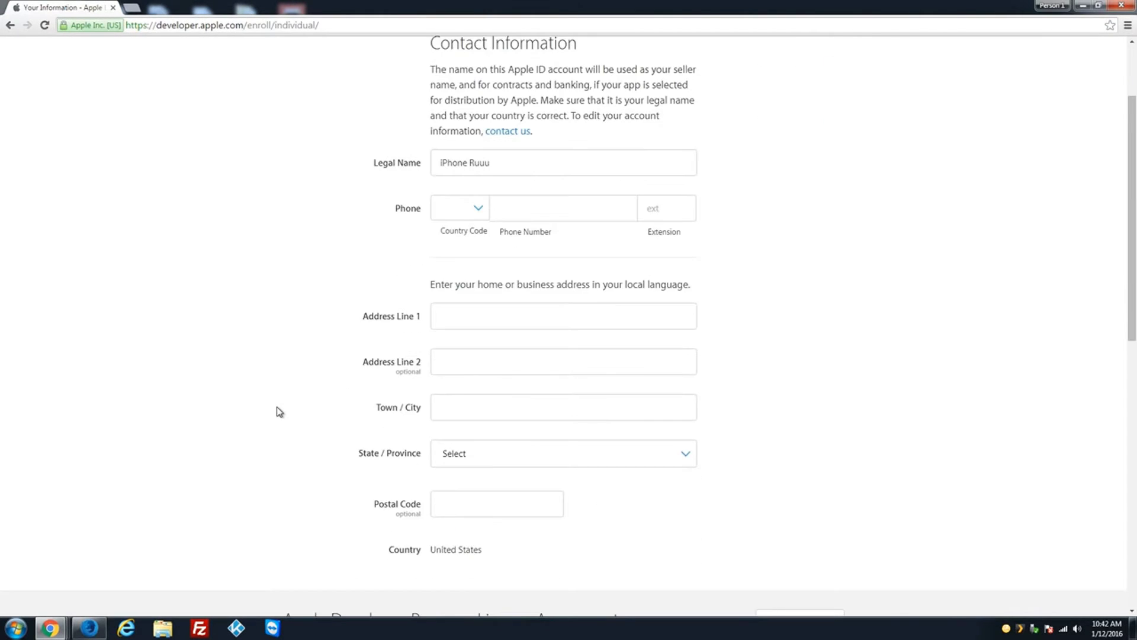
scroll(280, 412, "down", 3)
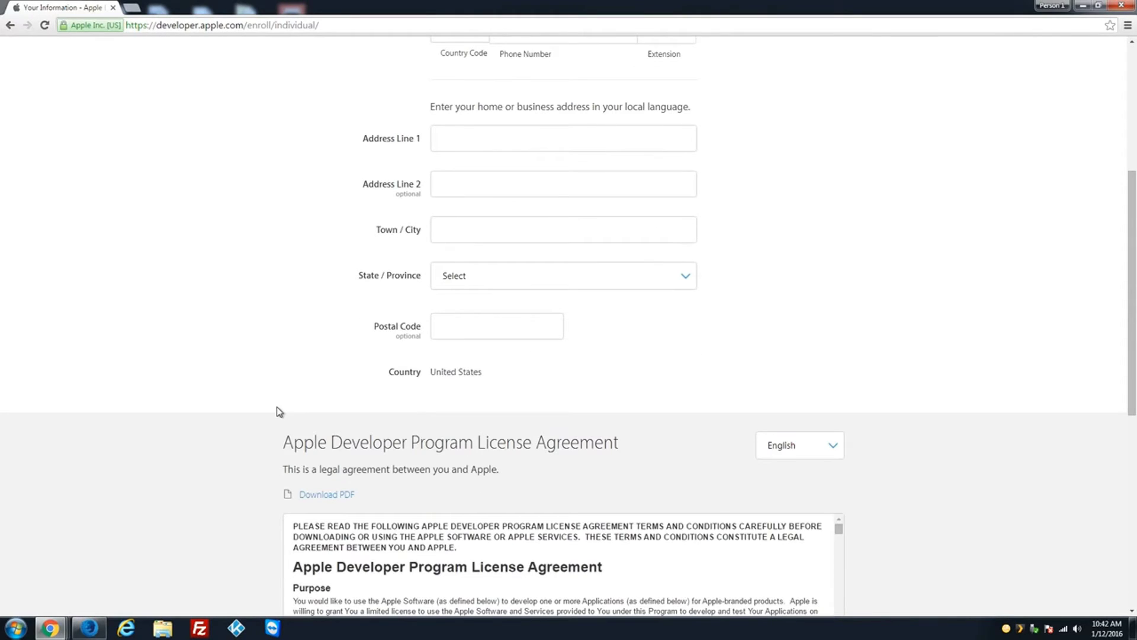
scroll(214, 426, "down", 4)
scroll(214, 428, "down", 2)
left_click(297, 418)
left_click(803, 536)
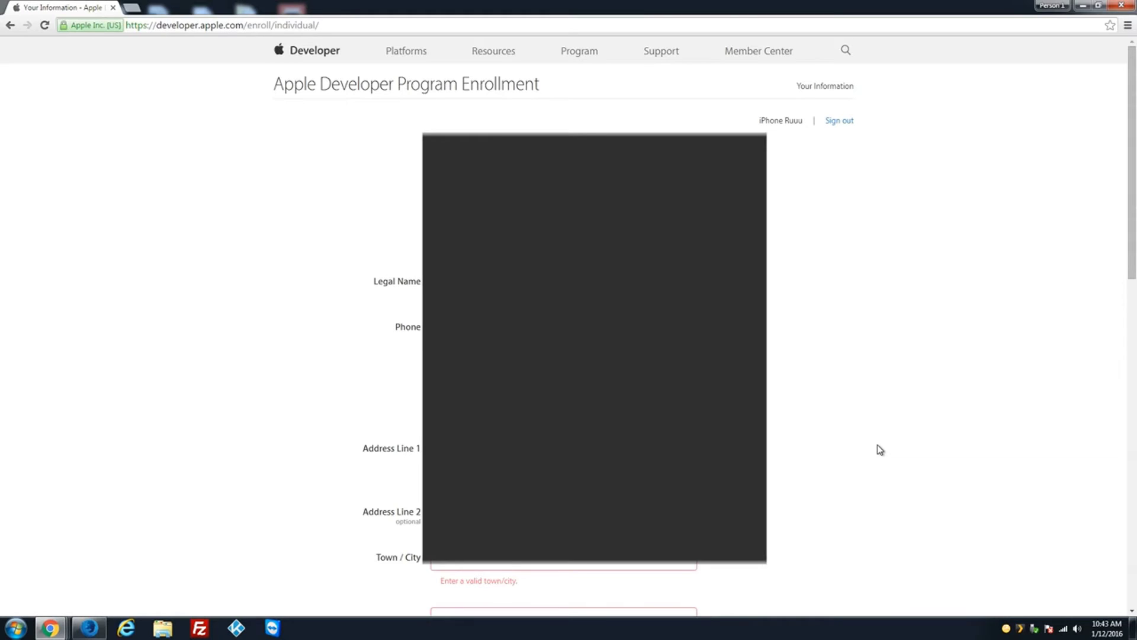
Read through the license agreement and continue to the enrollment Summary for Review.
scroll(880, 450, "down", 1)
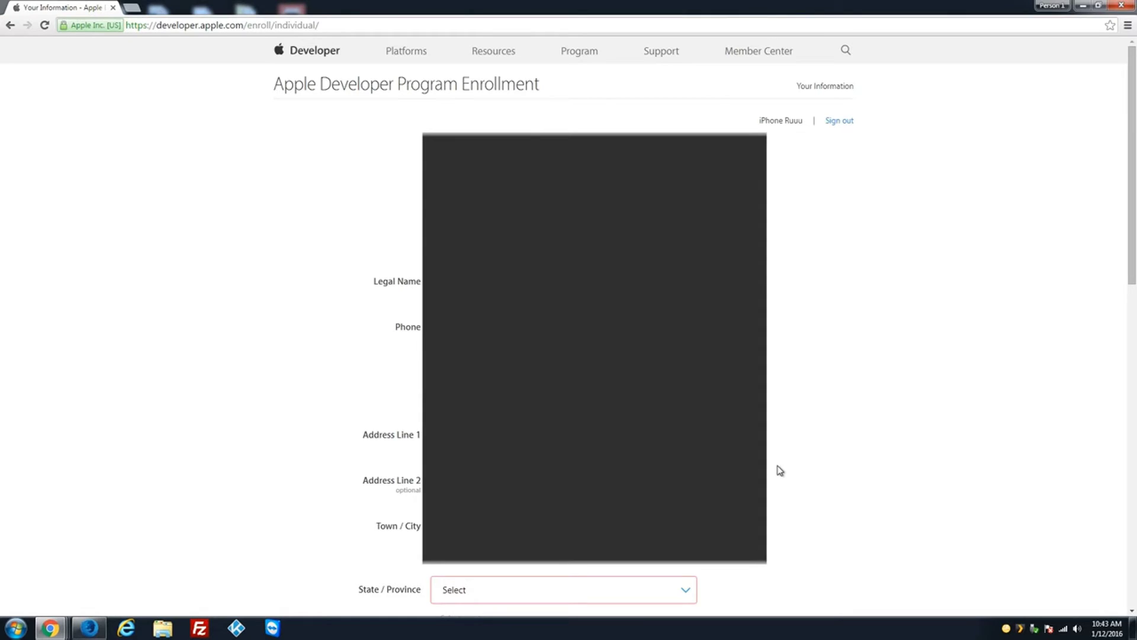
scroll(779, 470, "down", 3)
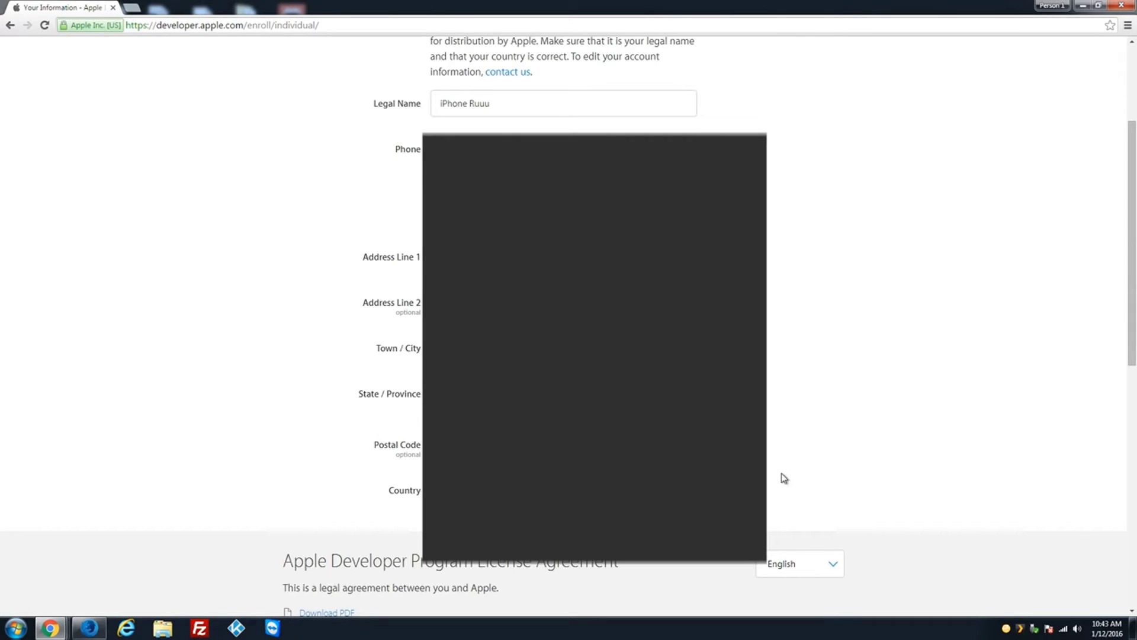
scroll(860, 428, "down", 4)
scroll(829, 433, "down", 6)
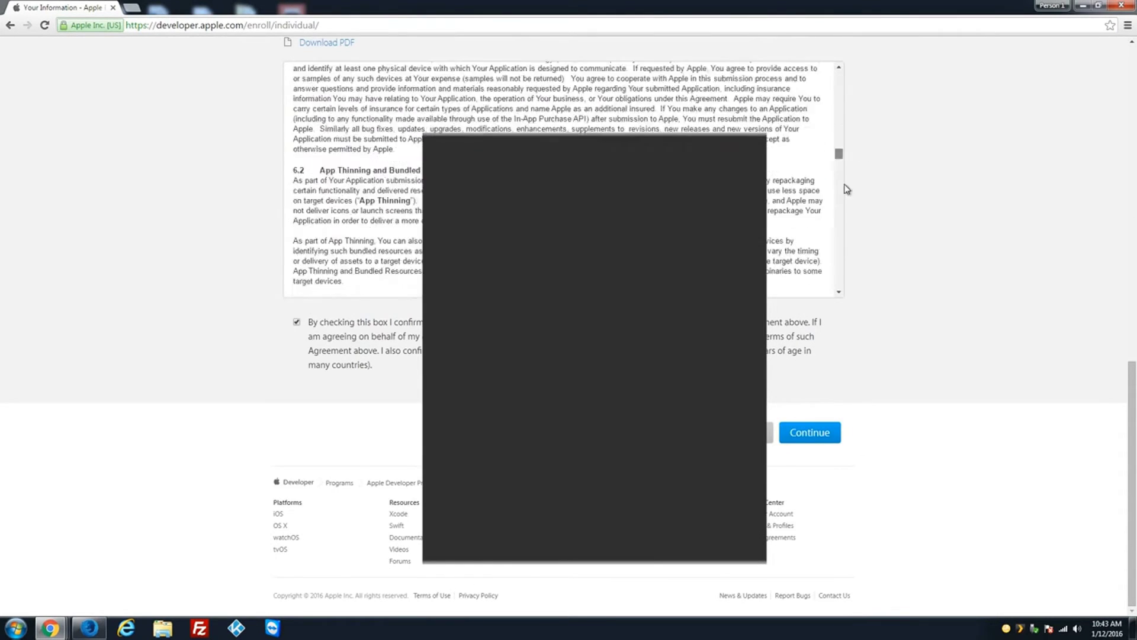
left_click(839, 292)
scroll(840, 278, "down", 2)
left_click_drag(840, 89, 765, 294)
left_click(814, 437)
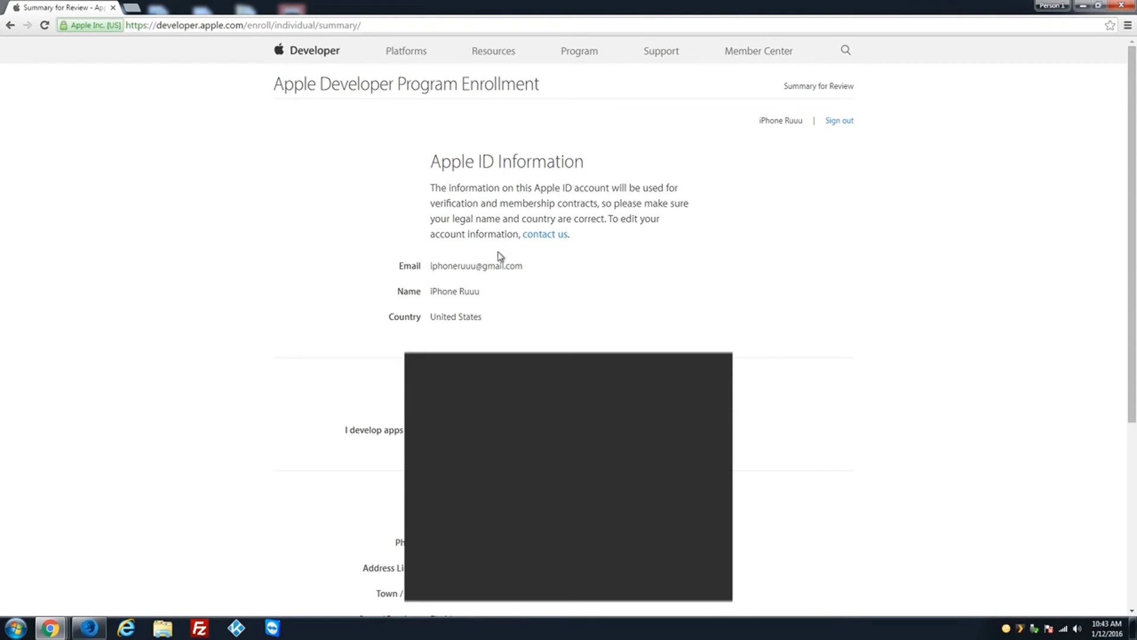
Confirm the enrollment summary and review the US$ 99 one-year membership on Complete Your Purchase.
scroll(237, 318, "down", 3)
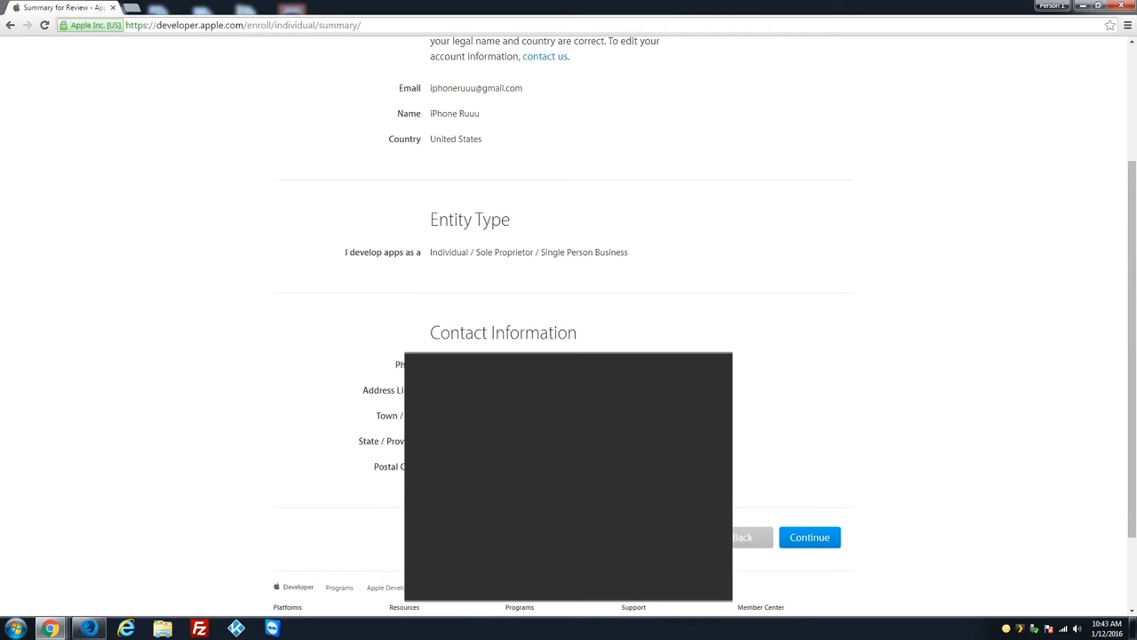
left_click(817, 540)
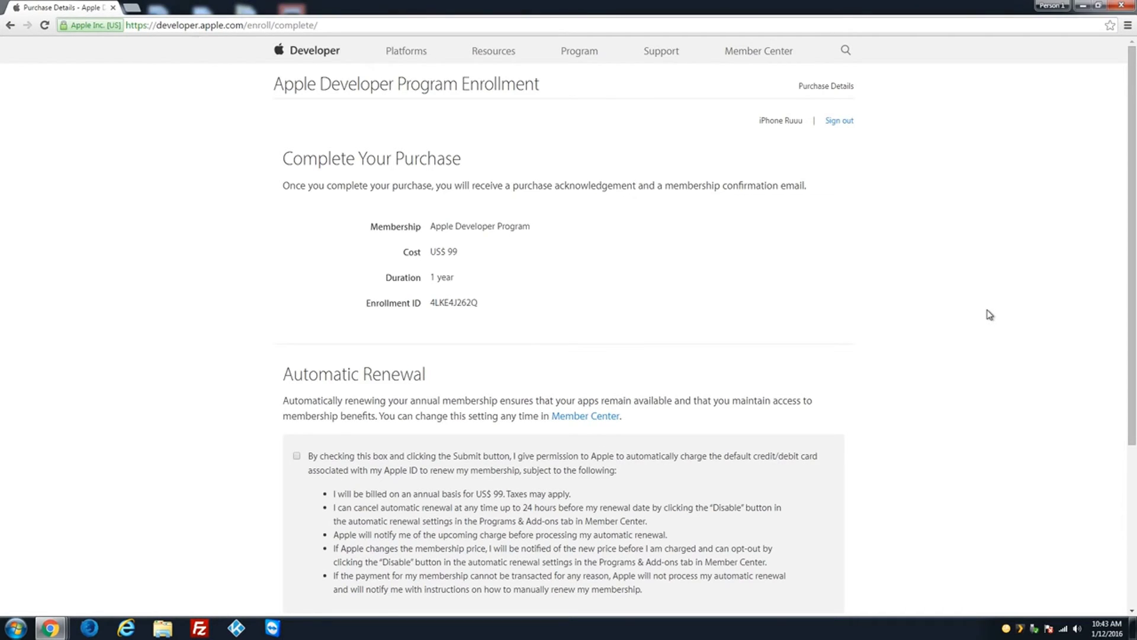
scroll(987, 314, "down", 4)
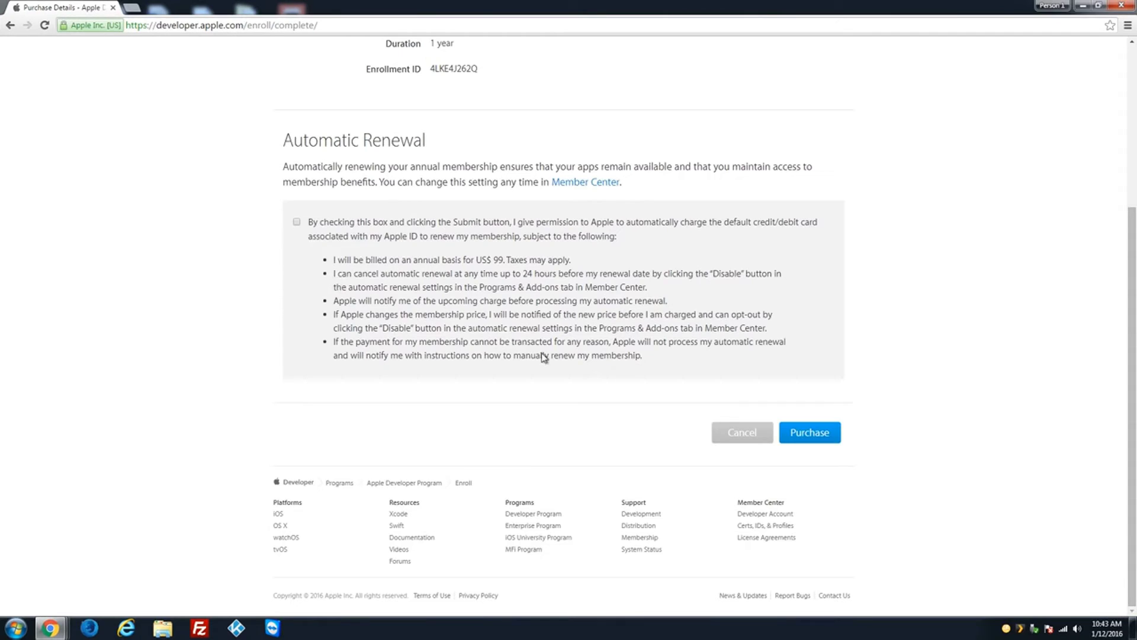
scroll(897, 412, "up", 4)
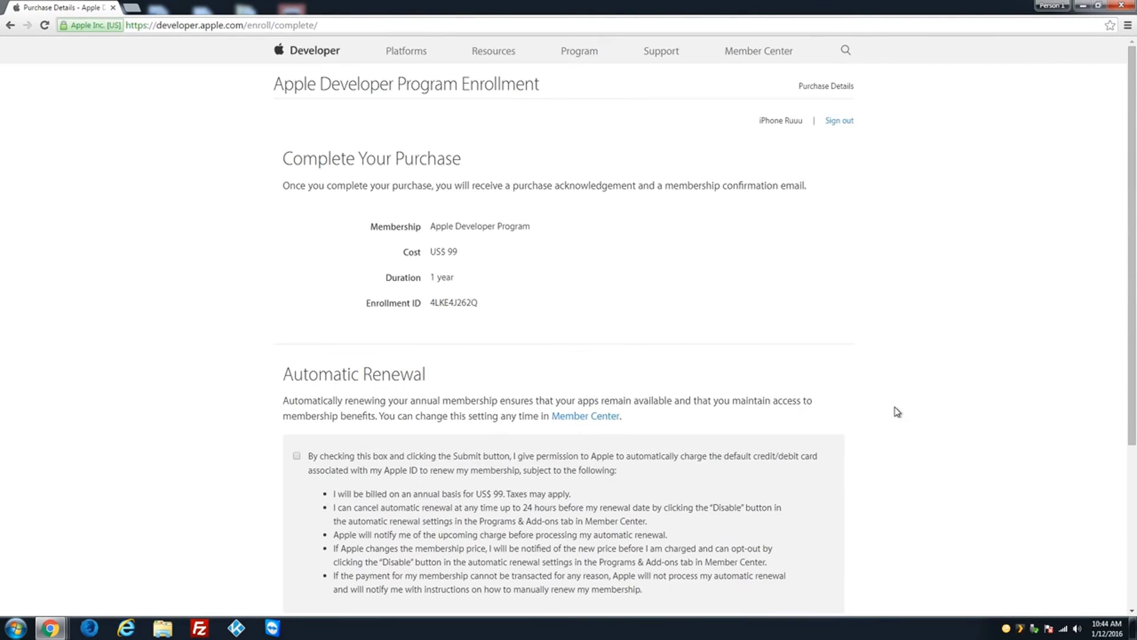
scroll(897, 413, "down", 4)
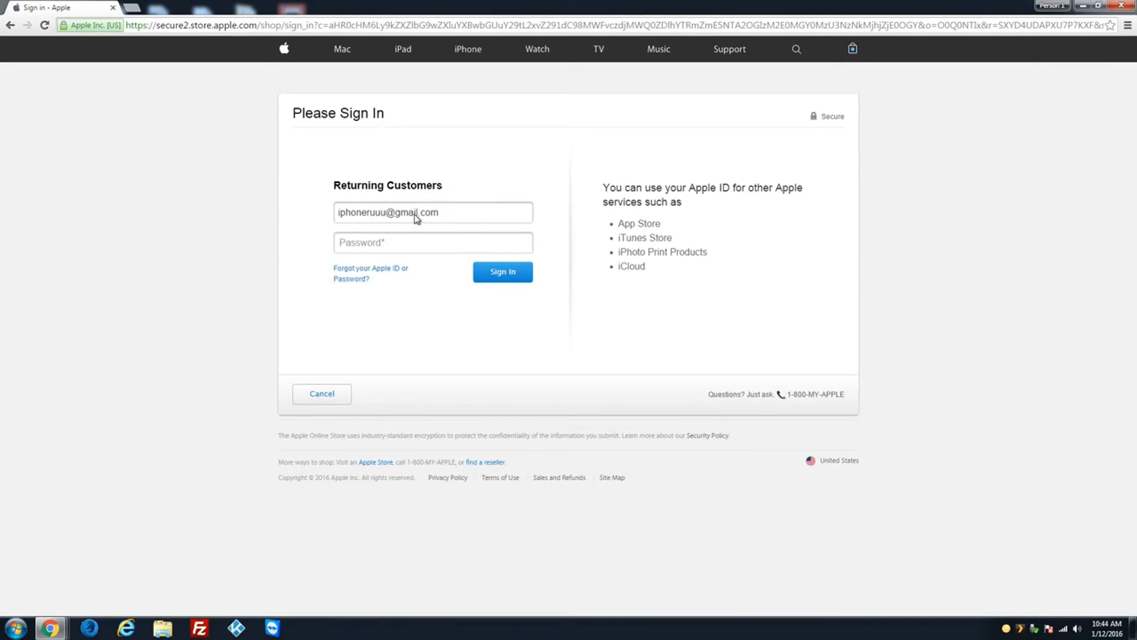
Sign in to the Apple Online Store with the account password and continue to the $99.00 order review.
left_click(388, 247)
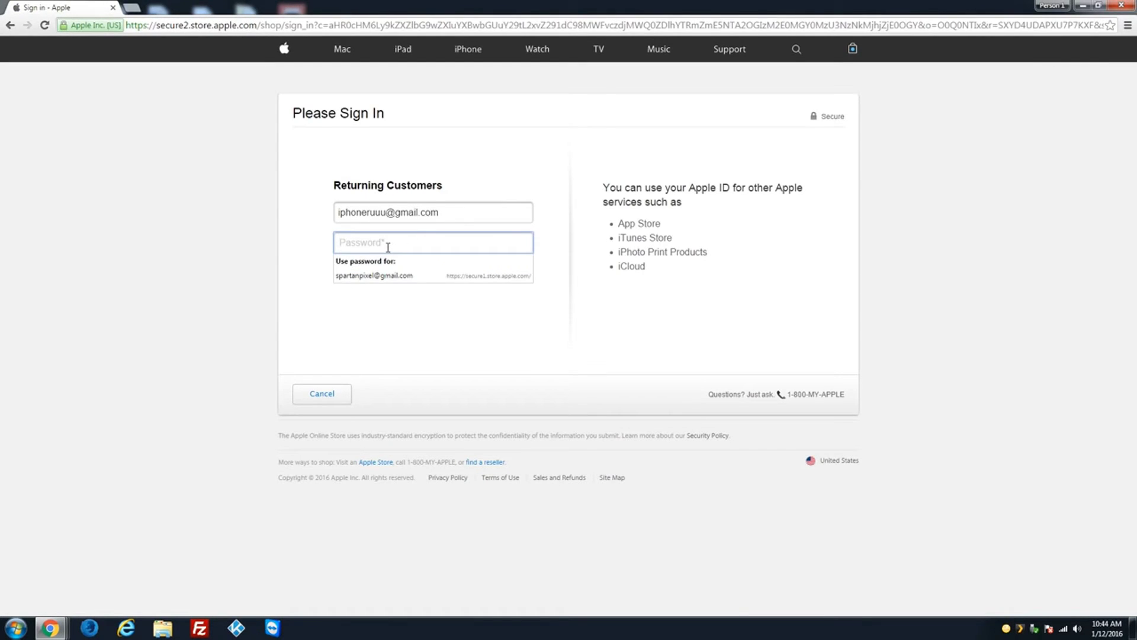
type("*******")
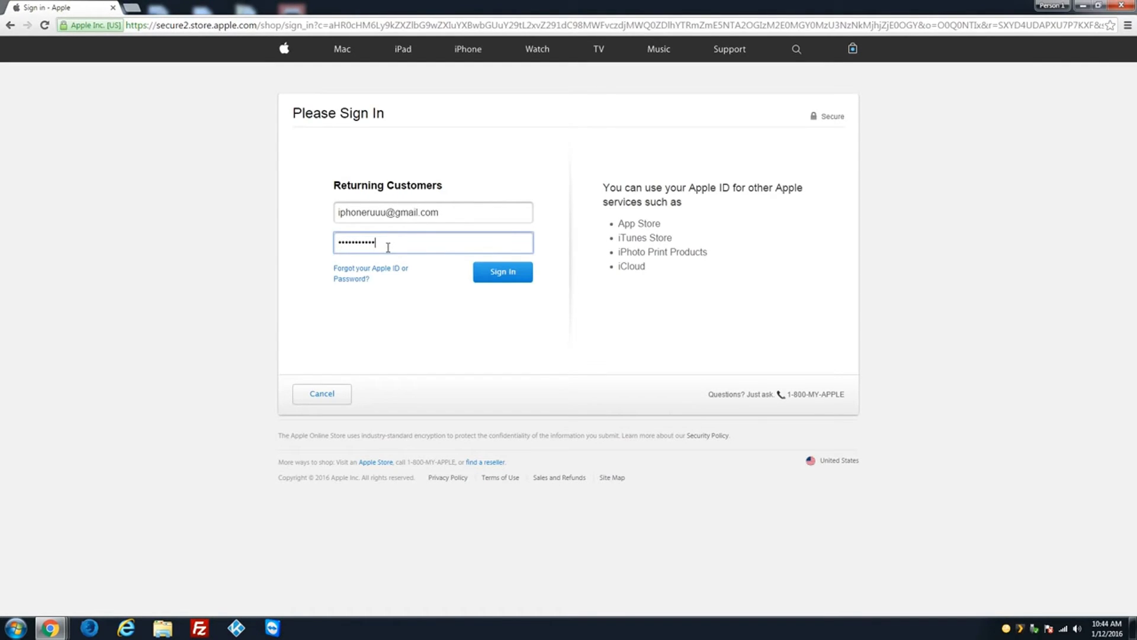
left_click(521, 279)
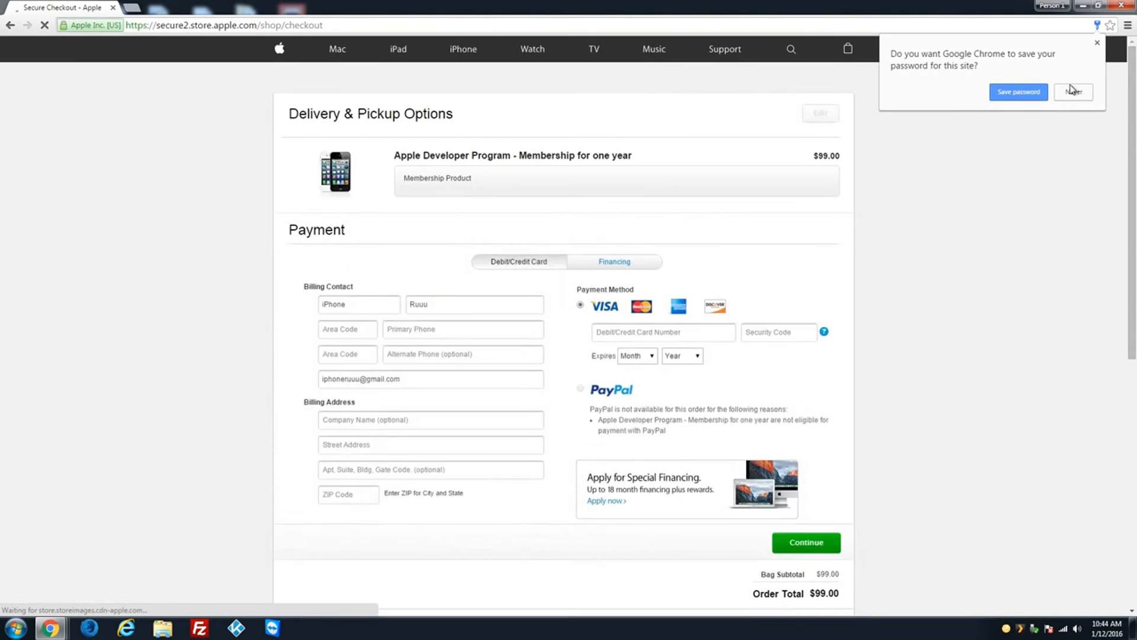
left_click(1019, 92)
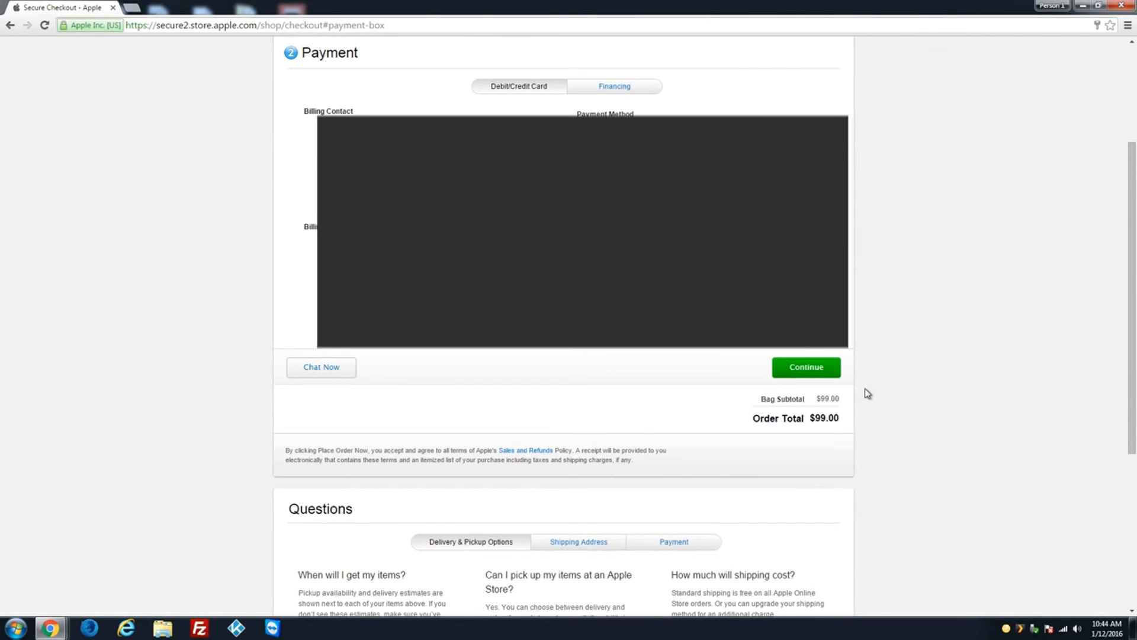
left_click(807, 368)
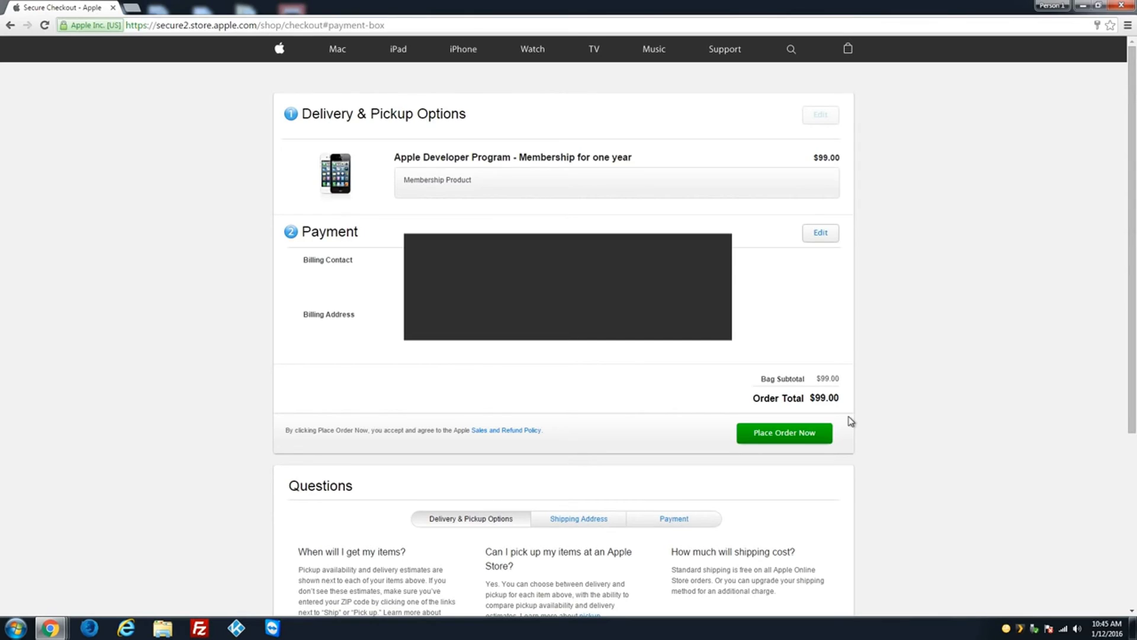
Place the $99.00 one-year Apple Developer Program membership order.
left_click(802, 437)
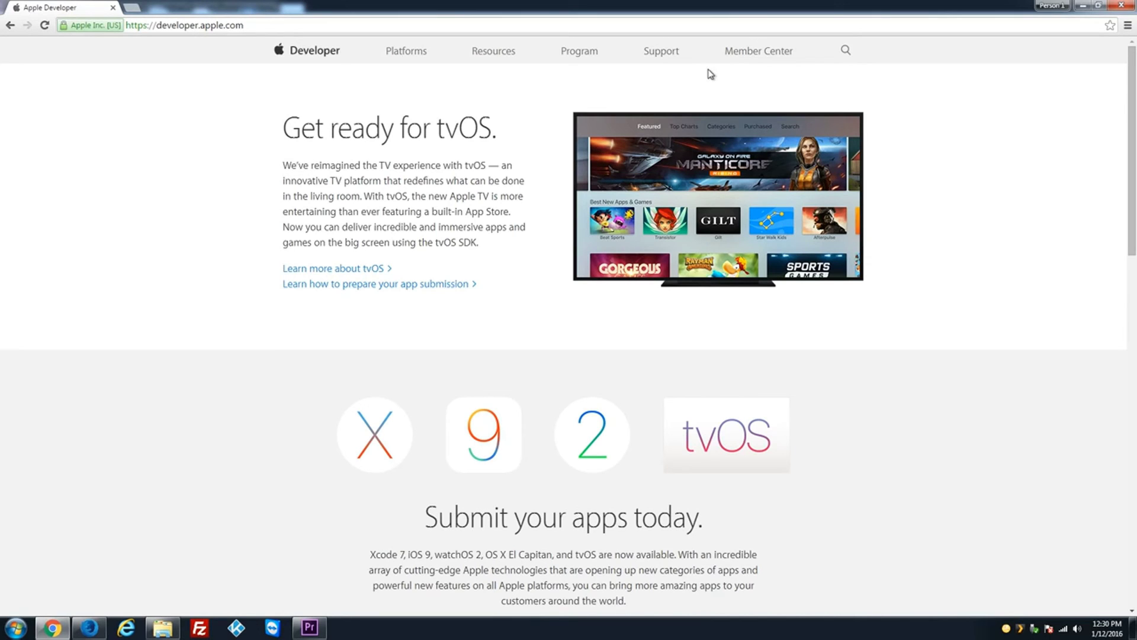
Open the Member Center and sign in with the autofilled Apple ID.
left_click(741, 57)
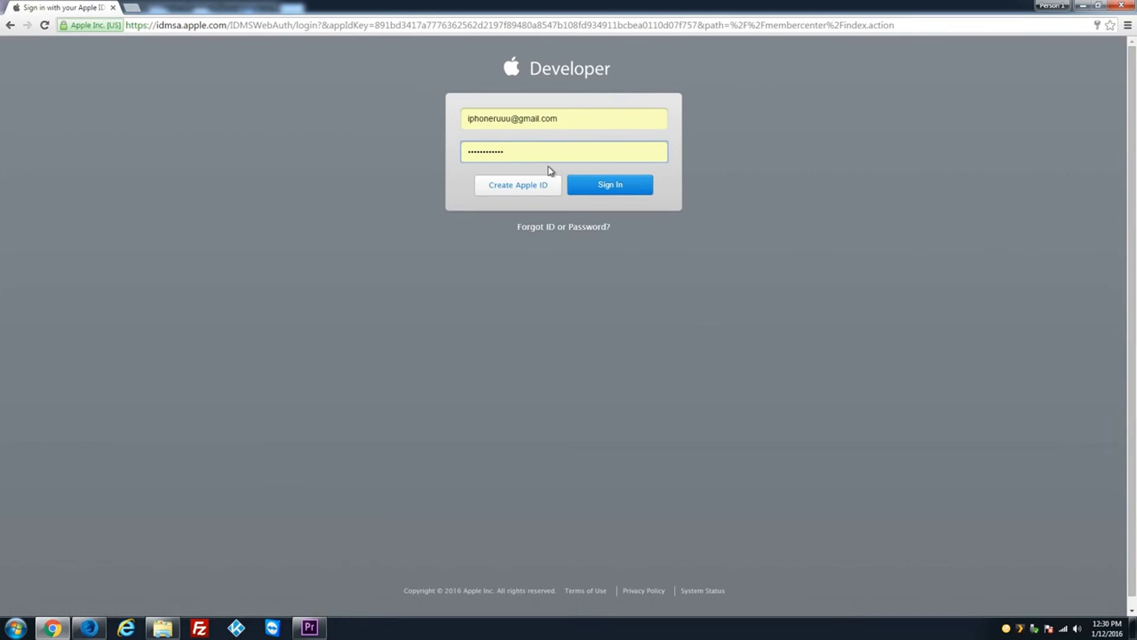
left_click(588, 193)
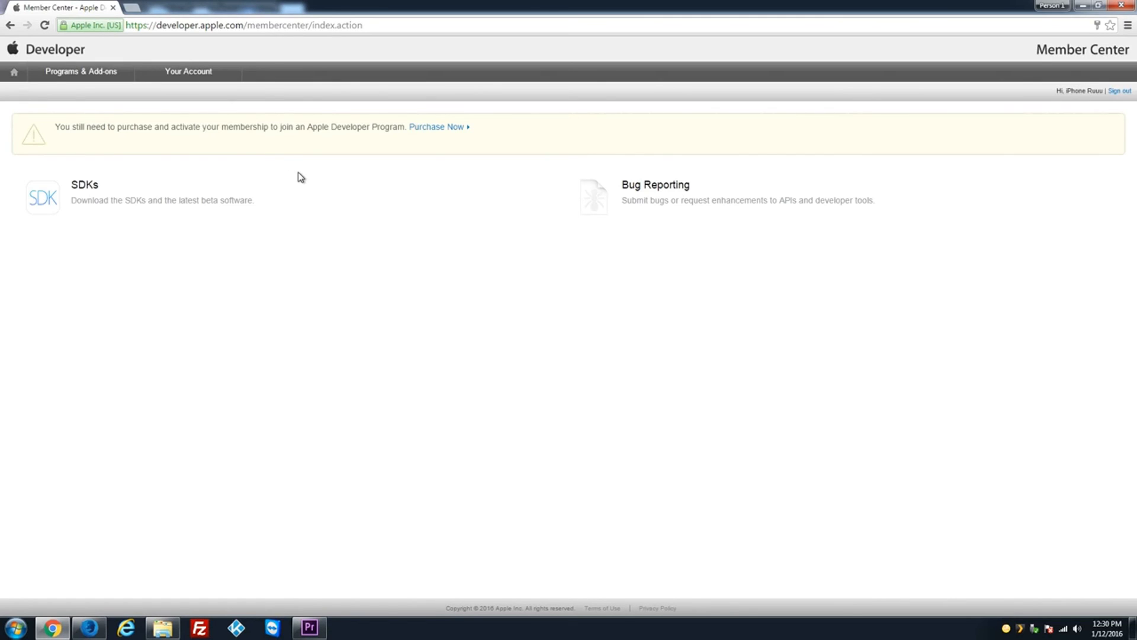
Paste the Purchase and Activation support page address into the address bar and open it.
left_click(269, 25)
right_click(280, 29)
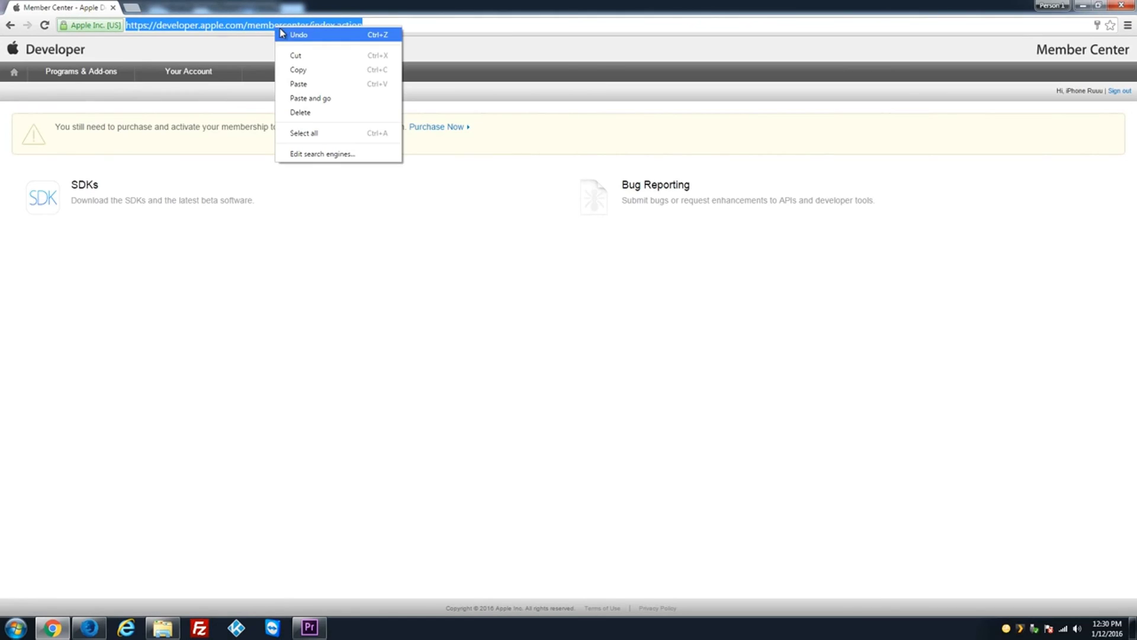
left_click(326, 98)
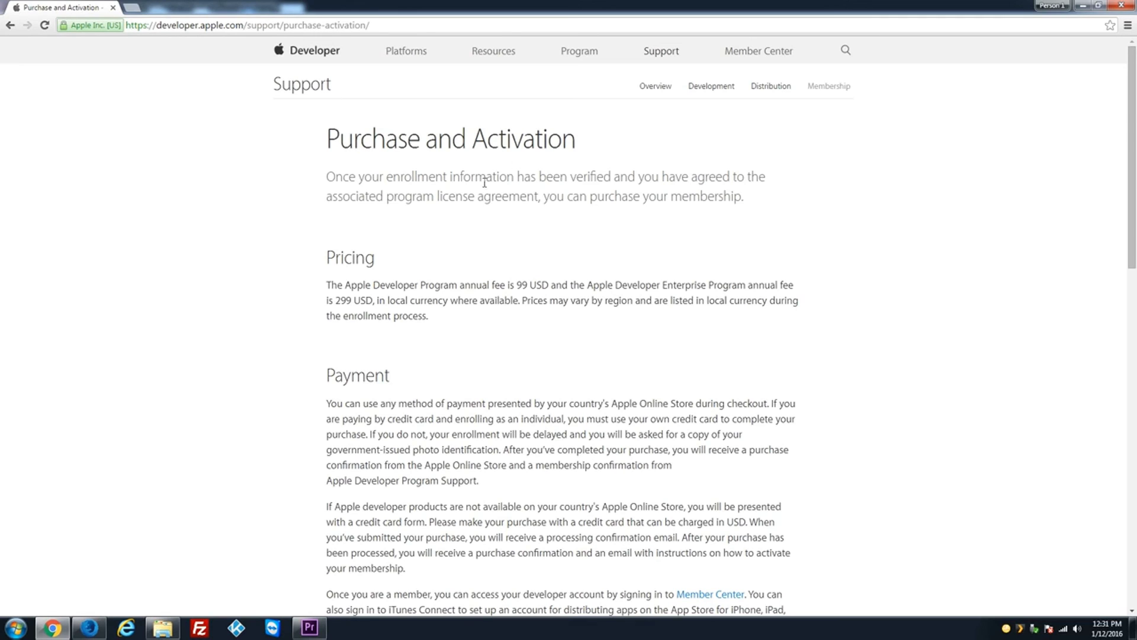
Read the Purchase and Activation page and follow its 'contact us' link.
scroll(284, 234, "down", 6)
scroll(281, 240, "down", 6)
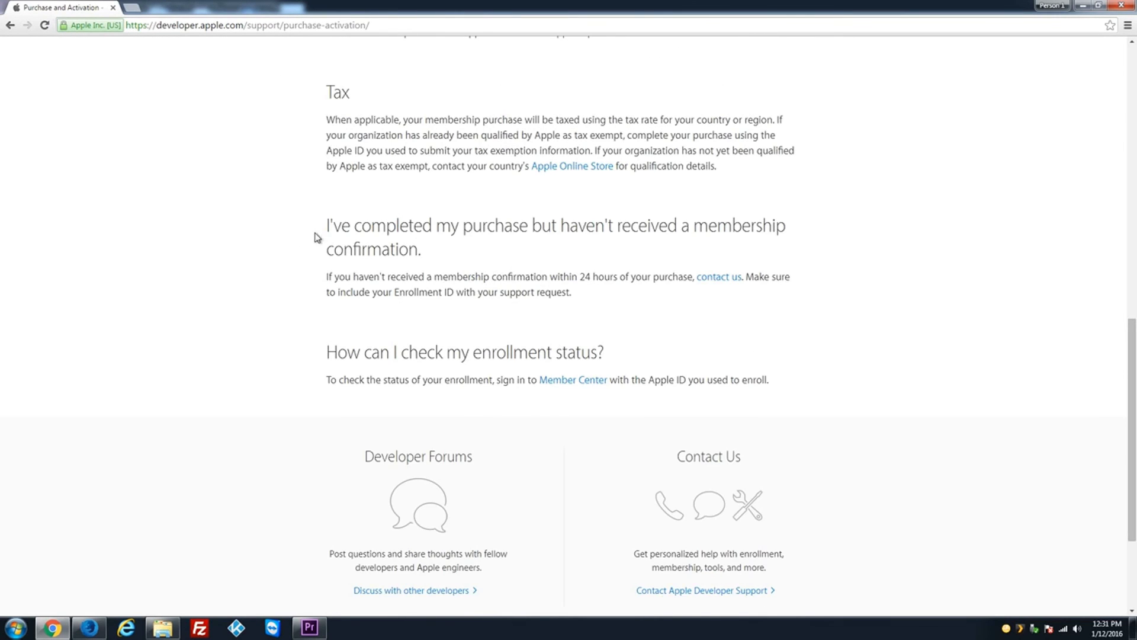
scroll(368, 279, "up", 1)
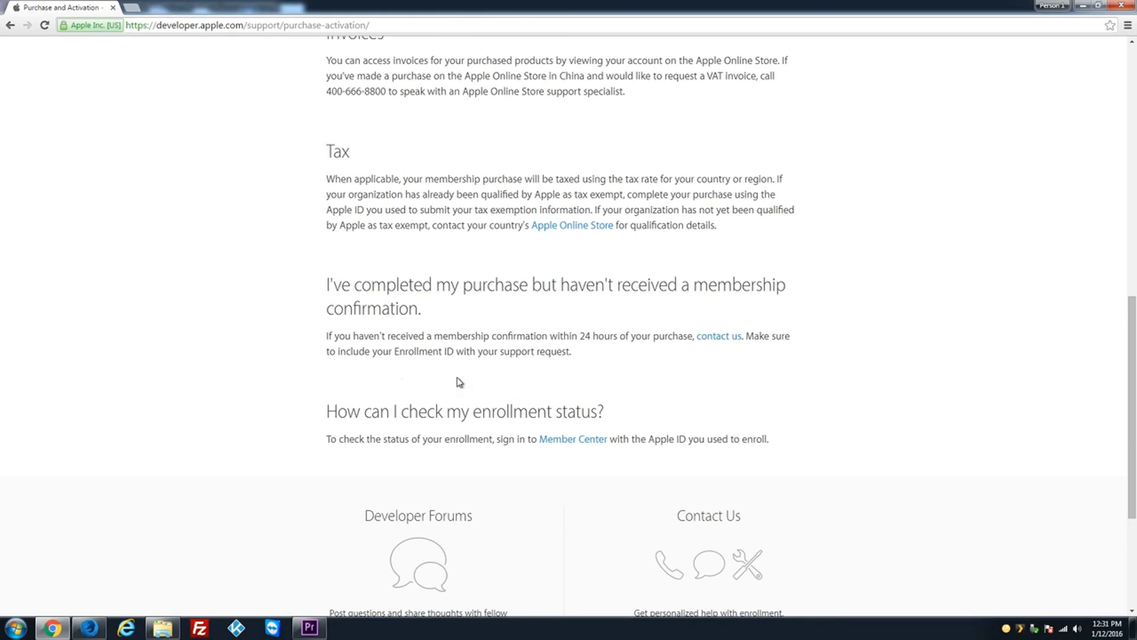
left_click(719, 337)
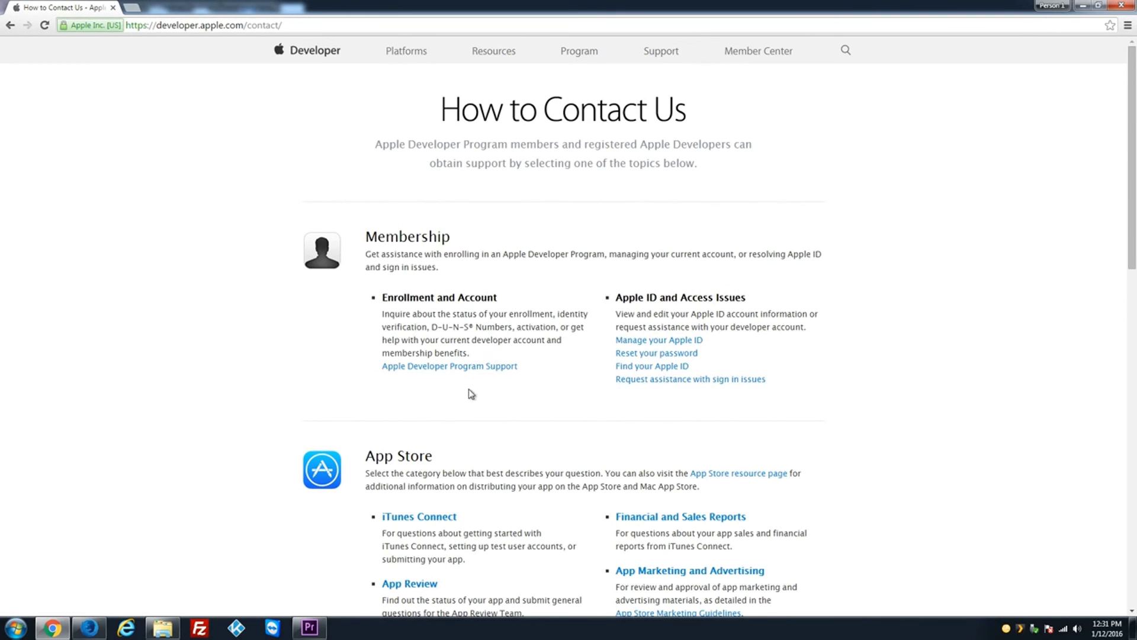
Open the Apple Developer Program Support contact form and place the cursor in the Message box.
left_click(445, 366)
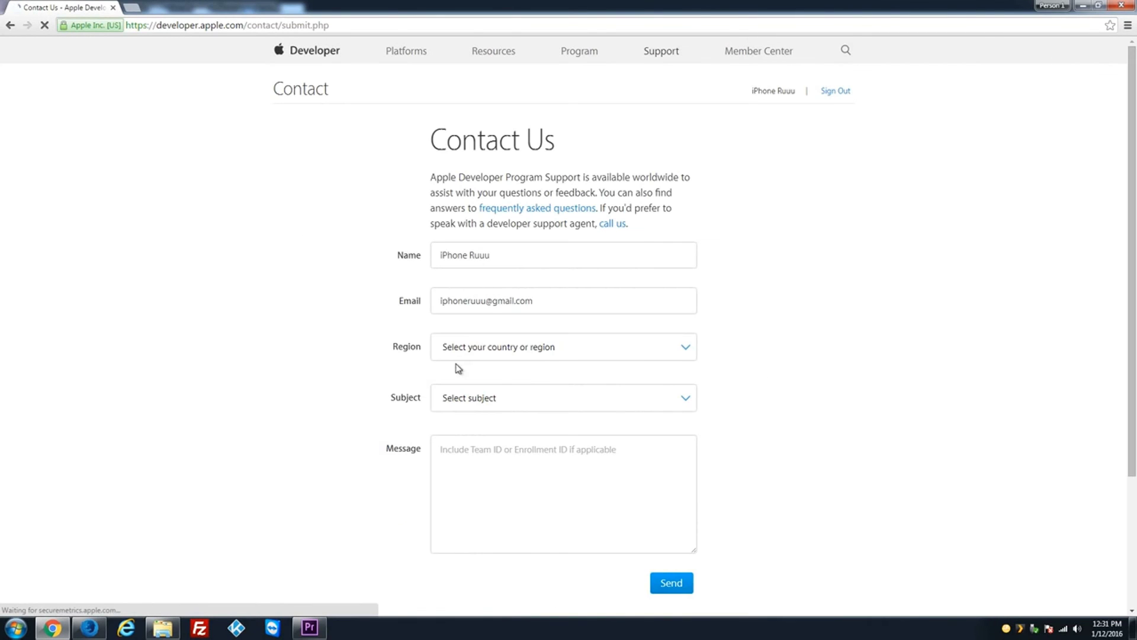
scroll(329, 449, "down", 2)
left_click(497, 393)
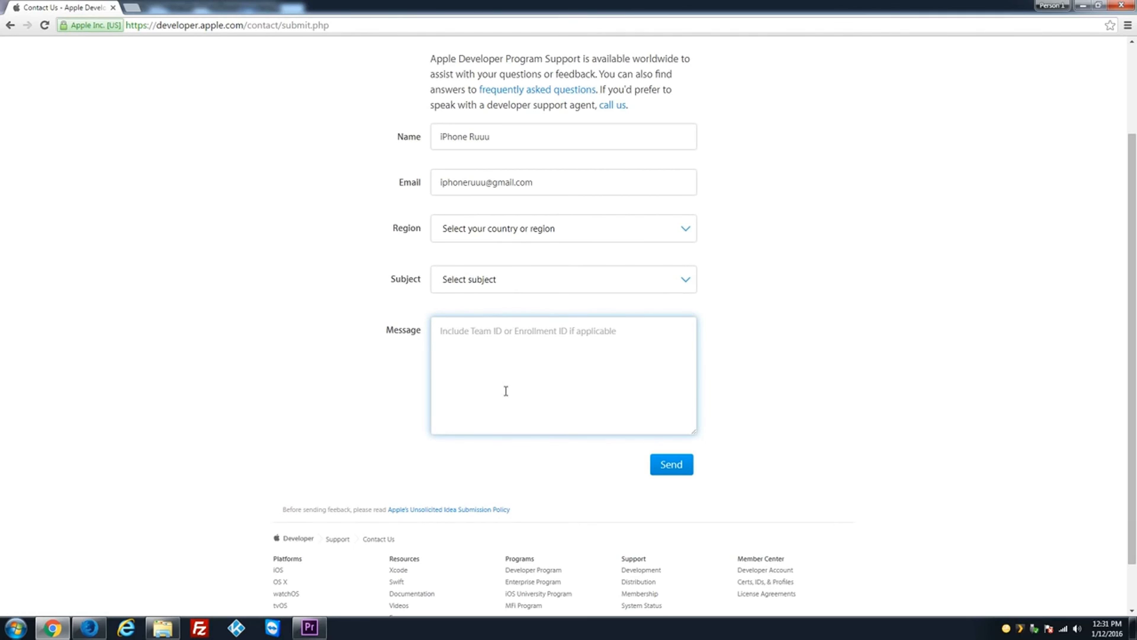